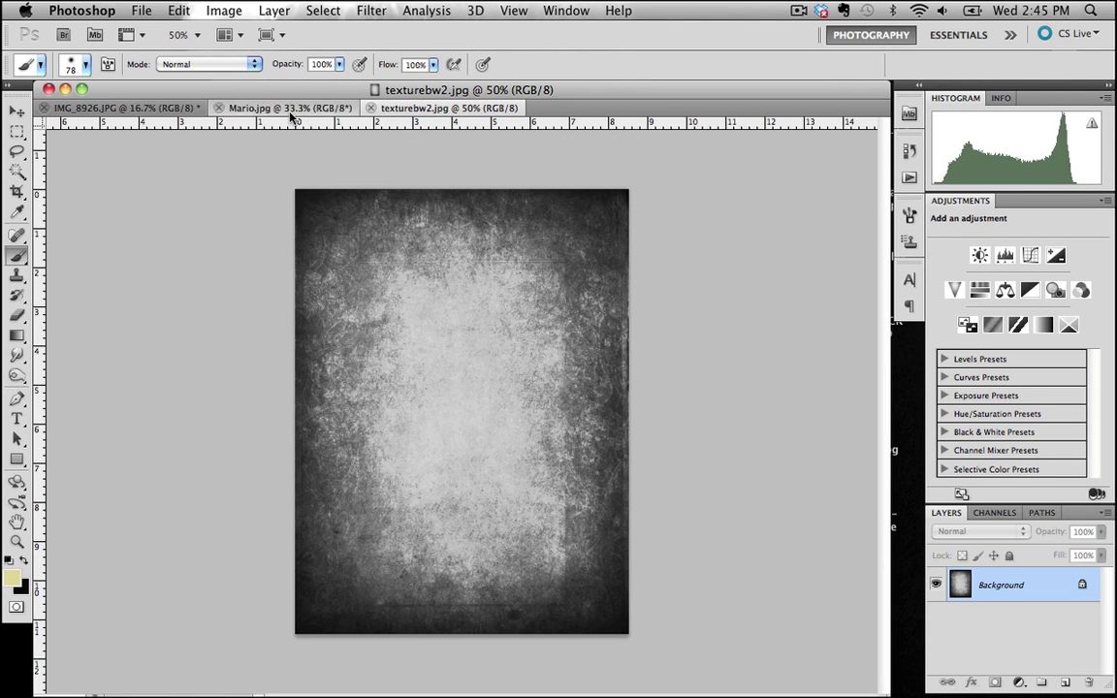
View the finished black-and-white portrait for reference, and duplicate the Background layer in IMG_8926.JPG
{"action": "left_click", "coordinate": [290, 109]}
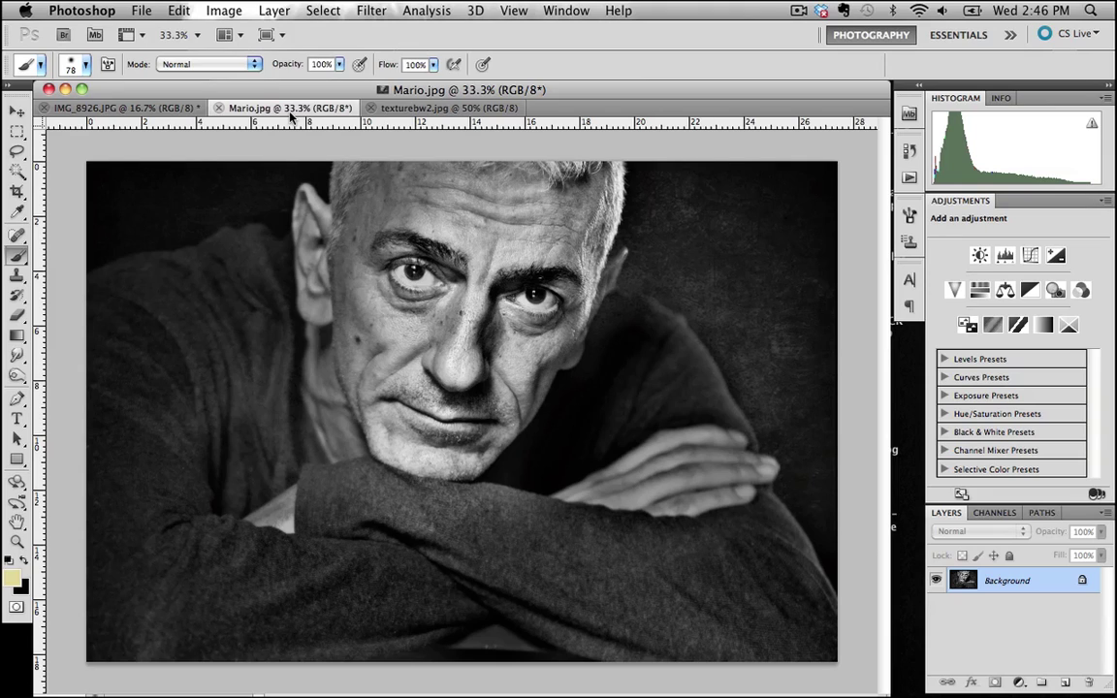
{"action": "left_click", "coordinate": [147, 107]}
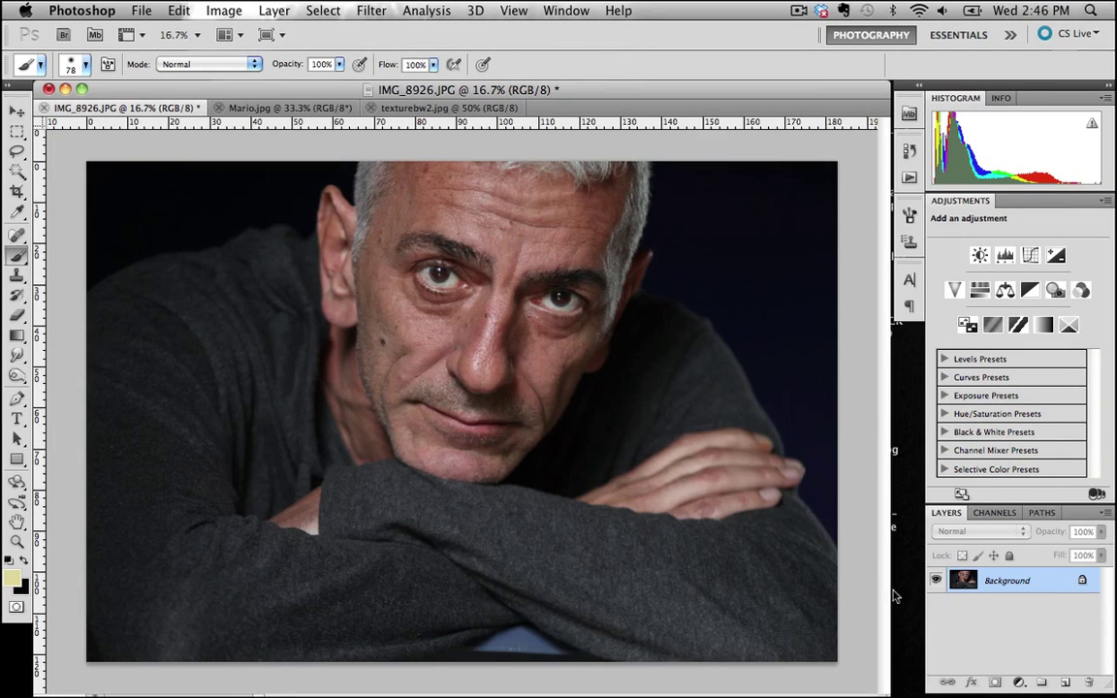
{"action": "left_click_drag", "start_coordinate": [1049, 585], "coordinate": [1065, 676]}
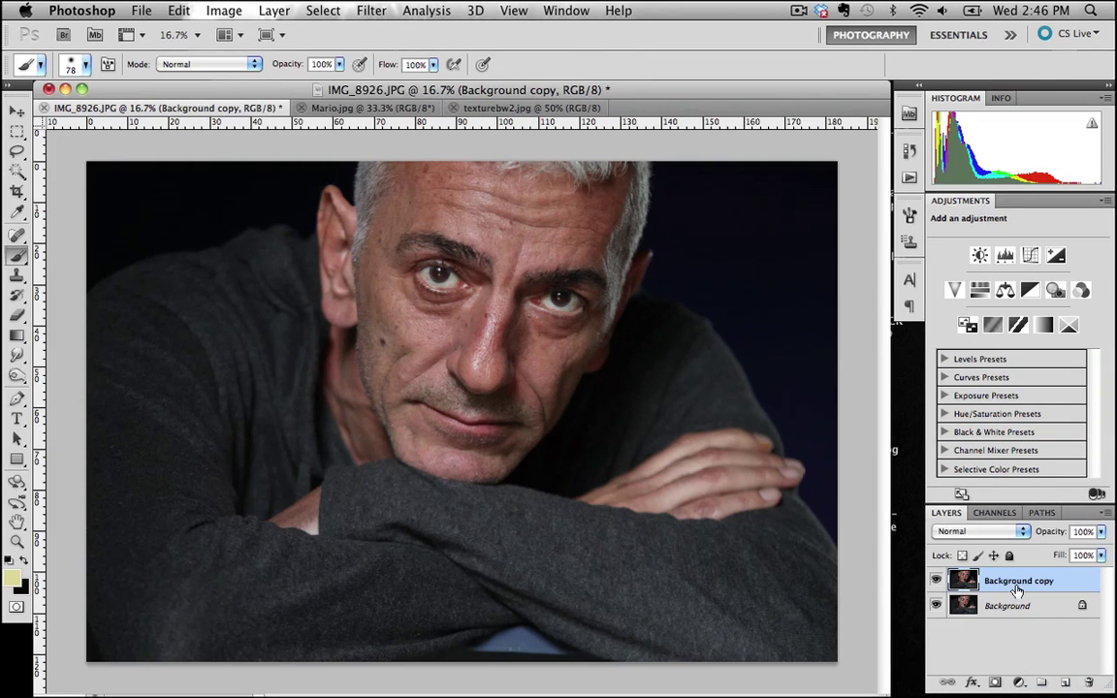
Sharpen the duplicate layer with Unsharp Mask at slightly under 81% amount, 55.9 pixels radius and threshold 0, and compare it with the original
{"action": "left_click", "coordinate": [369, 11]}
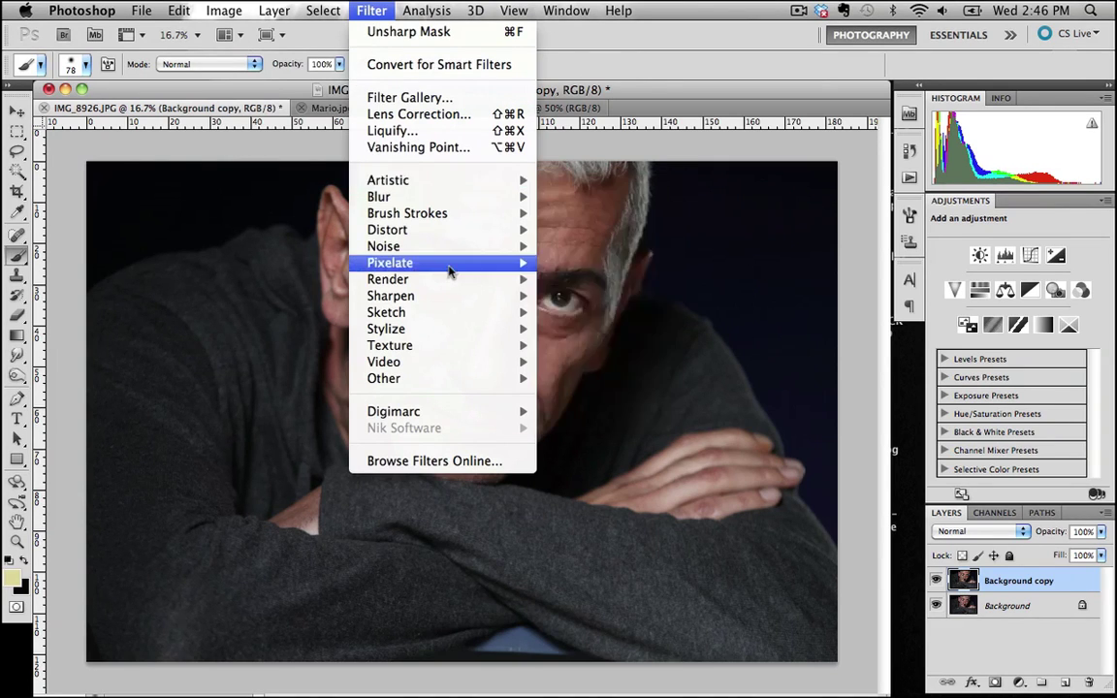
{"action": "mouse_move", "coordinate": [460, 299]}
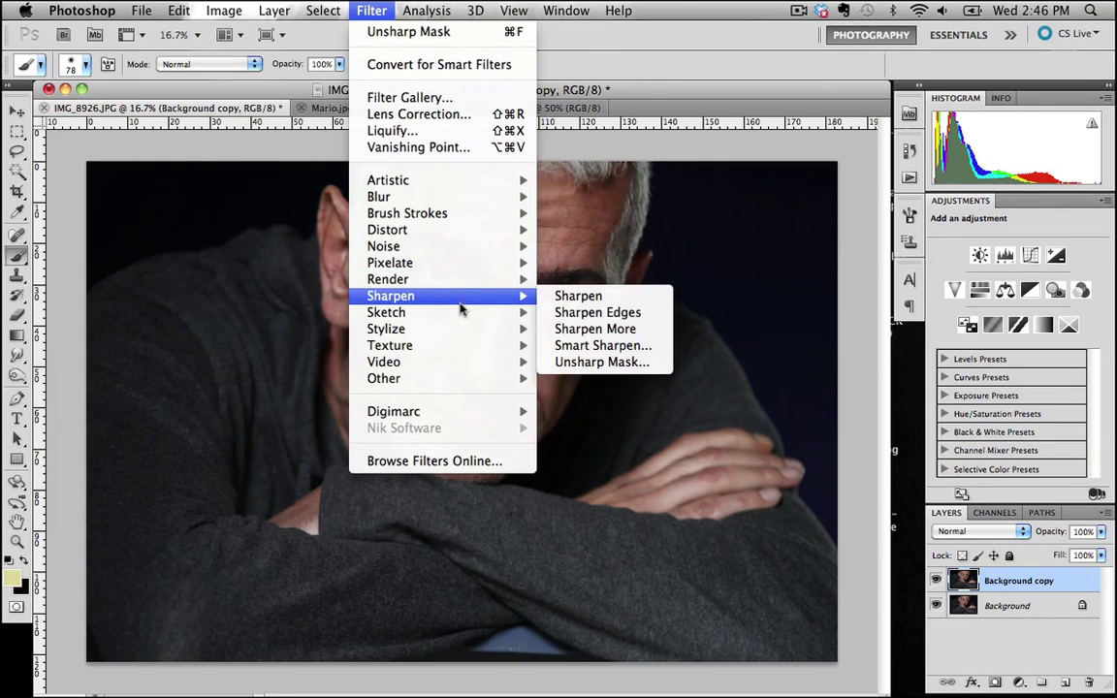
{"action": "left_click", "coordinate": [602, 362]}
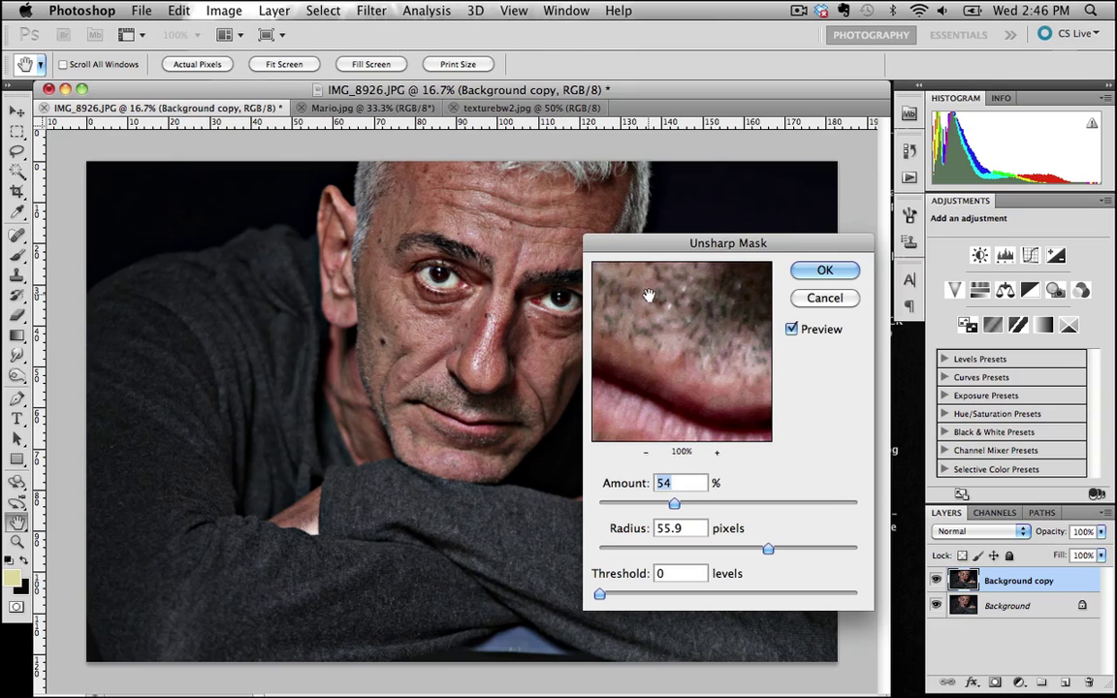
{"action": "left_click_drag", "start_coordinate": [643, 251], "coordinate": [729, 259]}
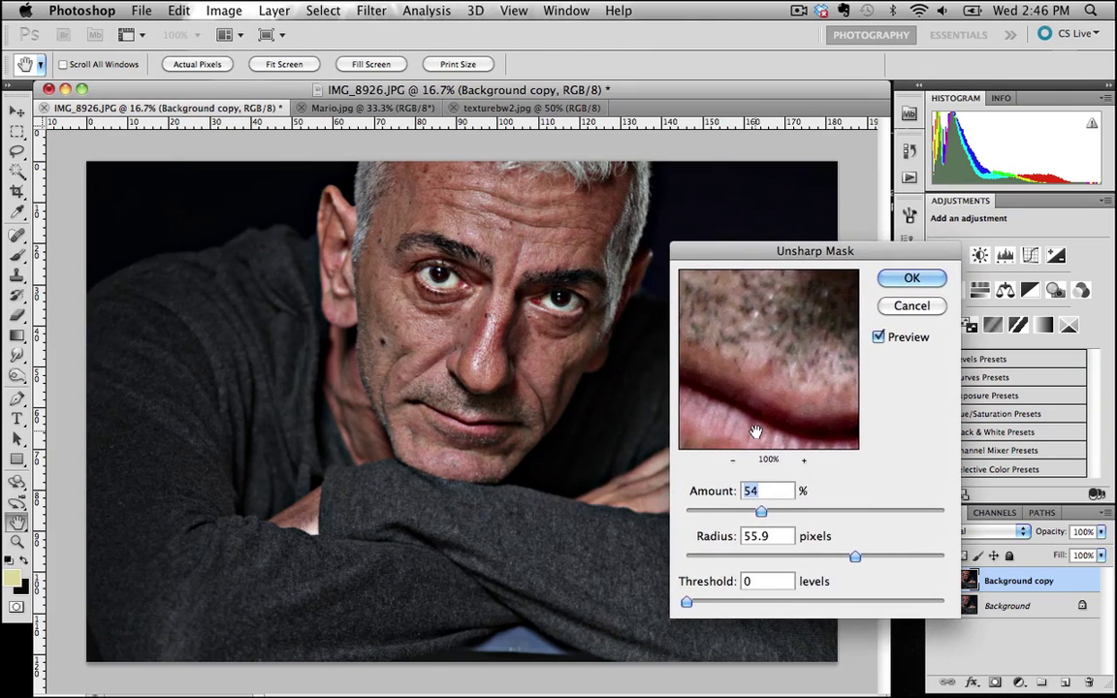
{"action": "left_click_drag", "start_coordinate": [761, 515], "coordinate": [800, 515]}
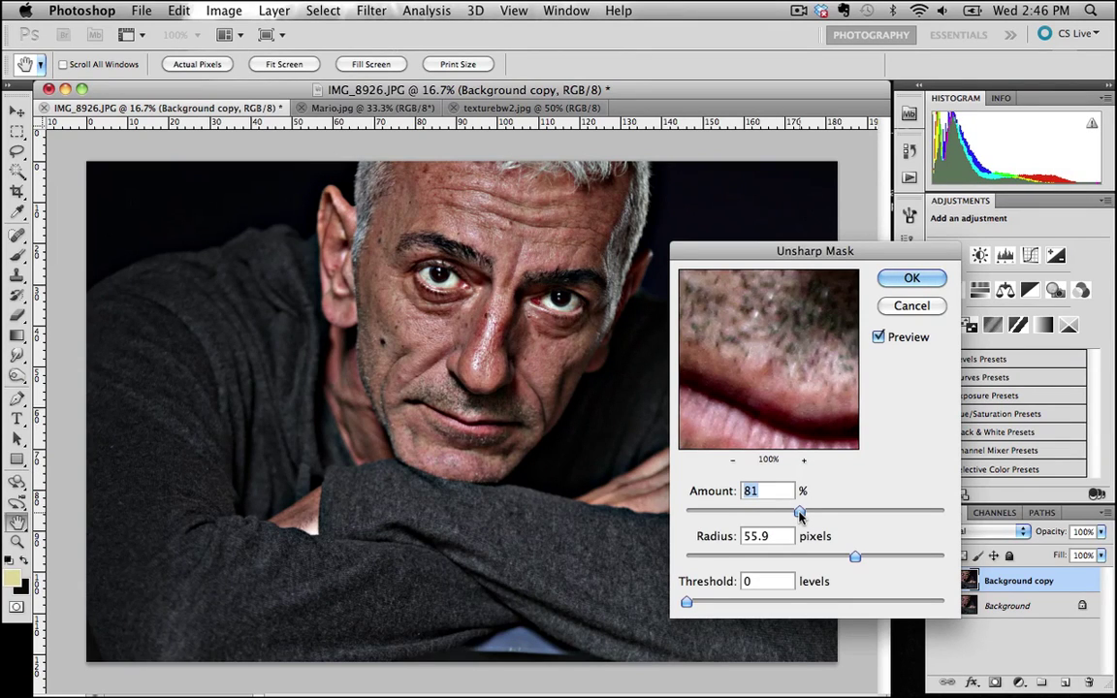
{"action": "left_click_drag", "start_coordinate": [800, 515], "coordinate": [793, 516]}
{"action": "left_click", "coordinate": [911, 278]}
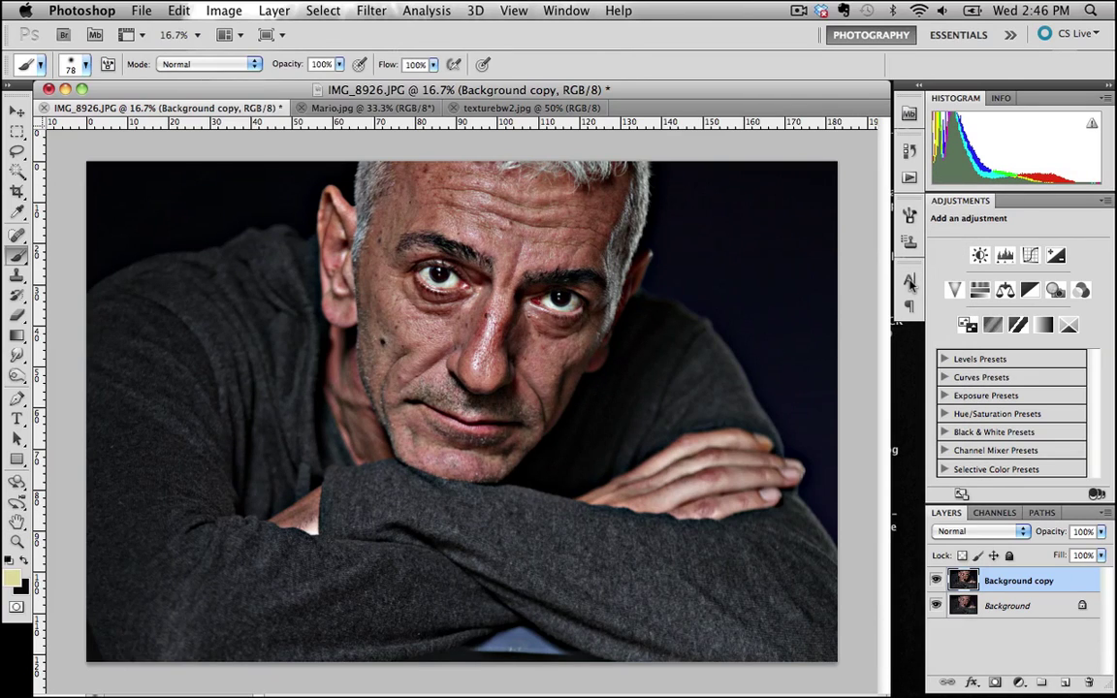
{"action": "left_click", "coordinate": [936, 579]}
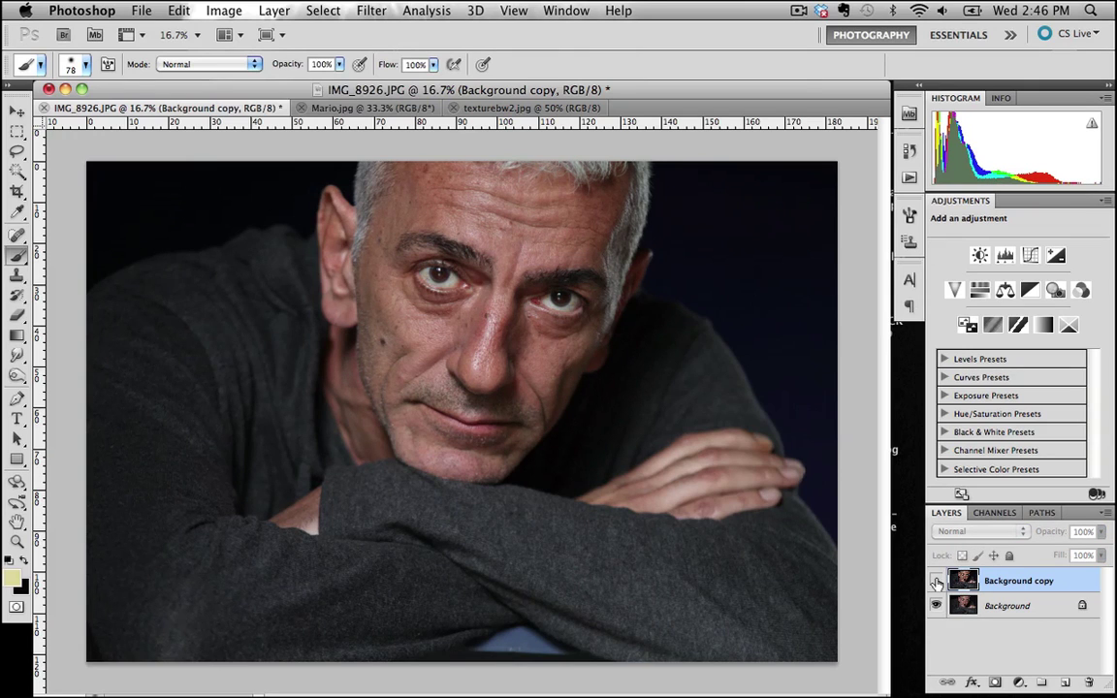
{"action": "left_click", "coordinate": [936, 580]}
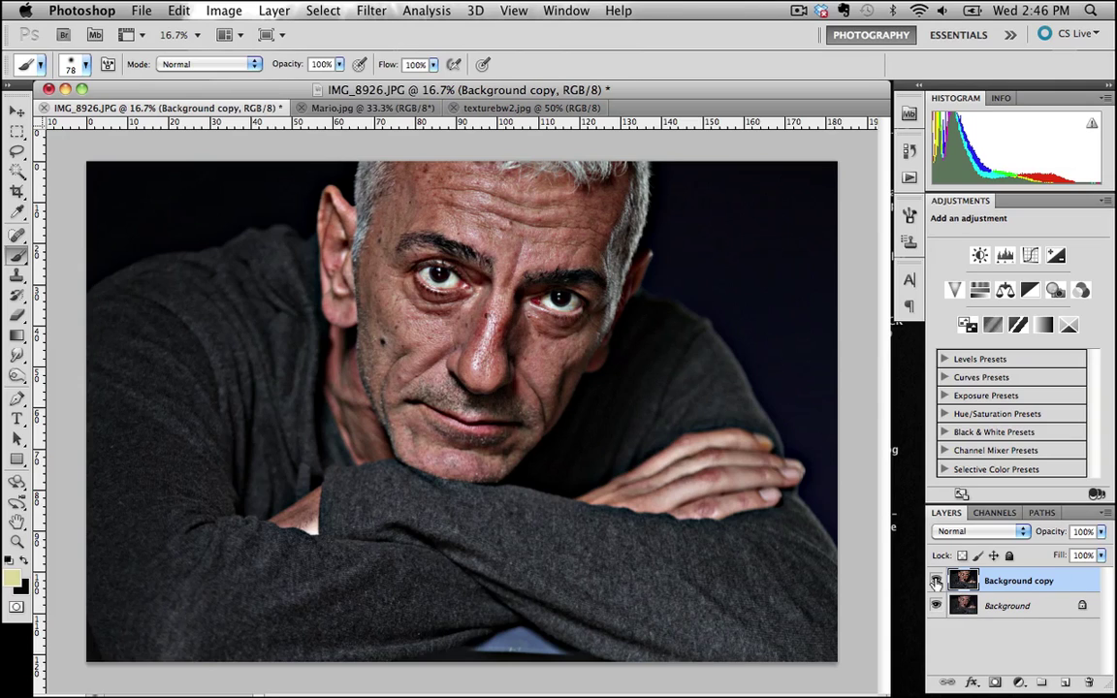
{"action": "left_click", "coordinate": [936, 580]}
{"action": "left_click", "coordinate": [935, 580]}
Erase the sharpened copy over the out-of-focus shirt and background with a 504 px, 0% hardness eraser, and compare the layer on and off
{"action": "left_click", "coordinate": [14, 320]}
{"action": "right_click", "coordinate": [231, 305]}
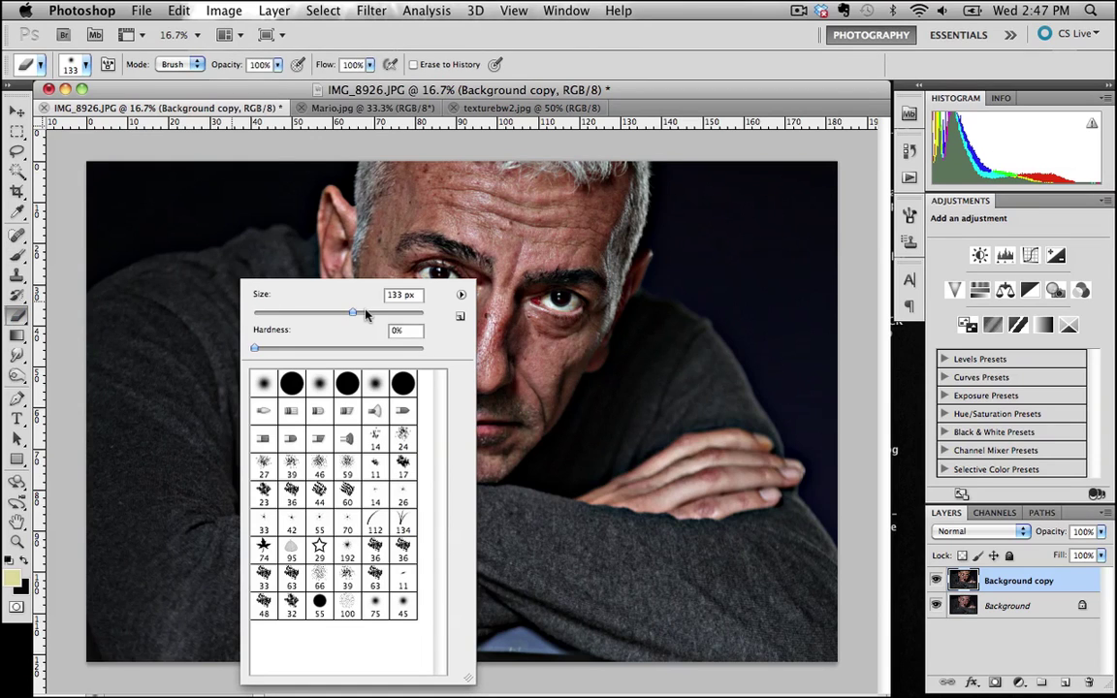
{"action": "left_click_drag", "start_coordinate": [353, 312], "coordinate": [393, 312]}
{"action": "left_click", "coordinate": [314, 249]}
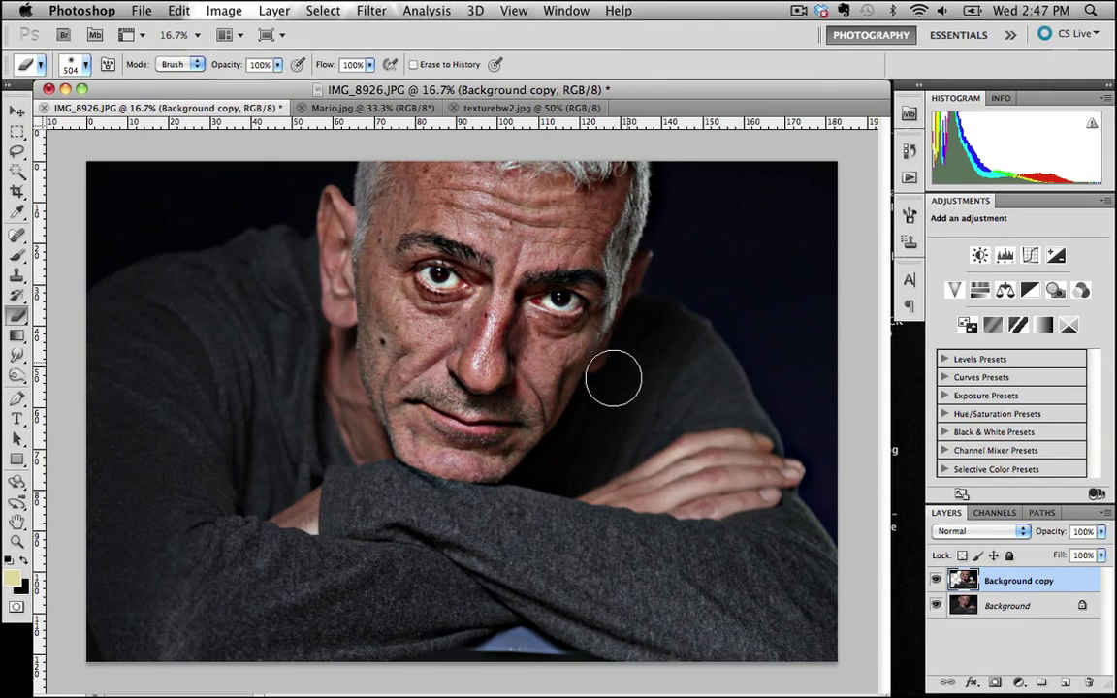
{"action": "left_click", "coordinate": [935, 581]}
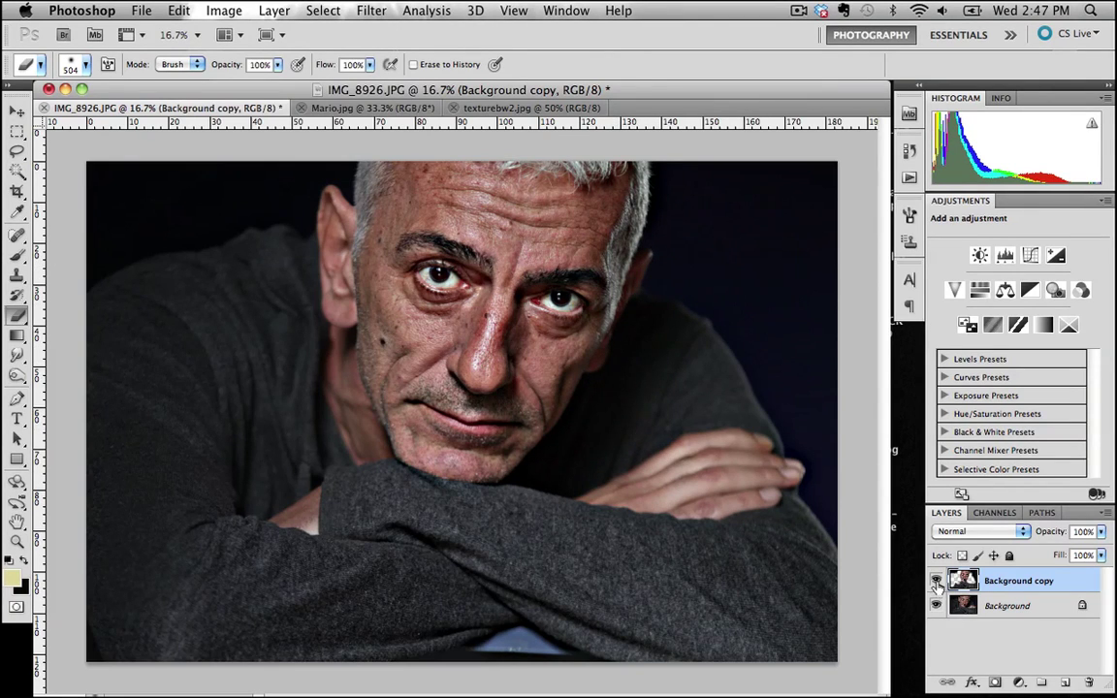
{"action": "left_click", "coordinate": [936, 581]}
{"action": "left_click", "coordinate": [935, 581]}
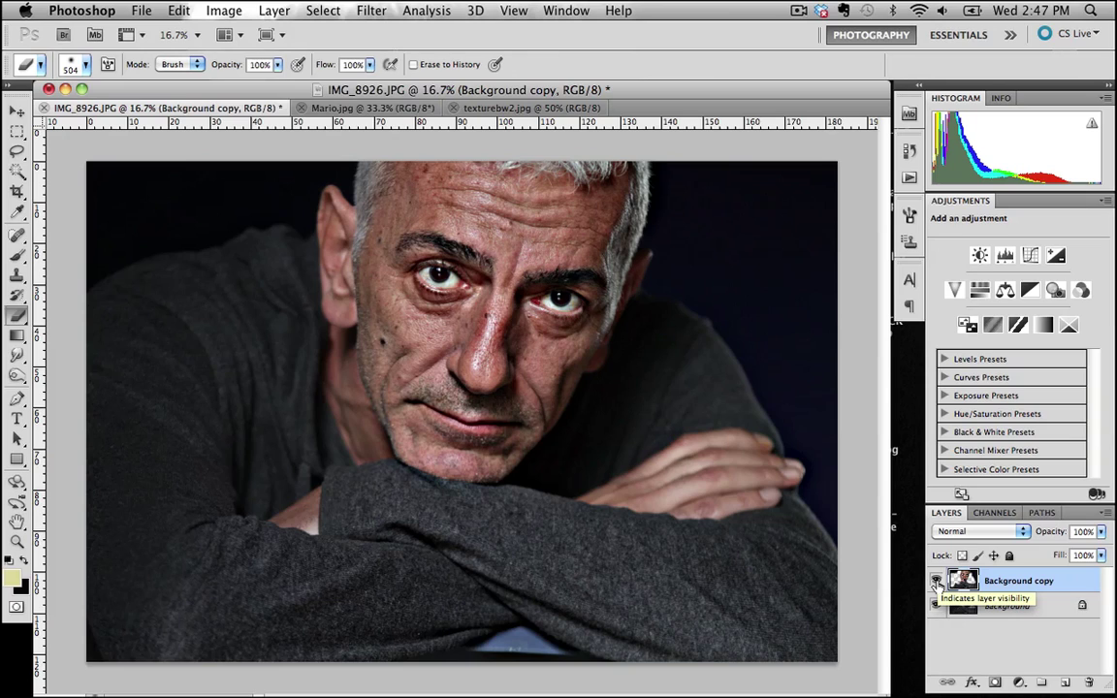
Add a Black & White adjustment layer above the sharpened Background copy
{"action": "left_click", "coordinate": [1019, 684]}
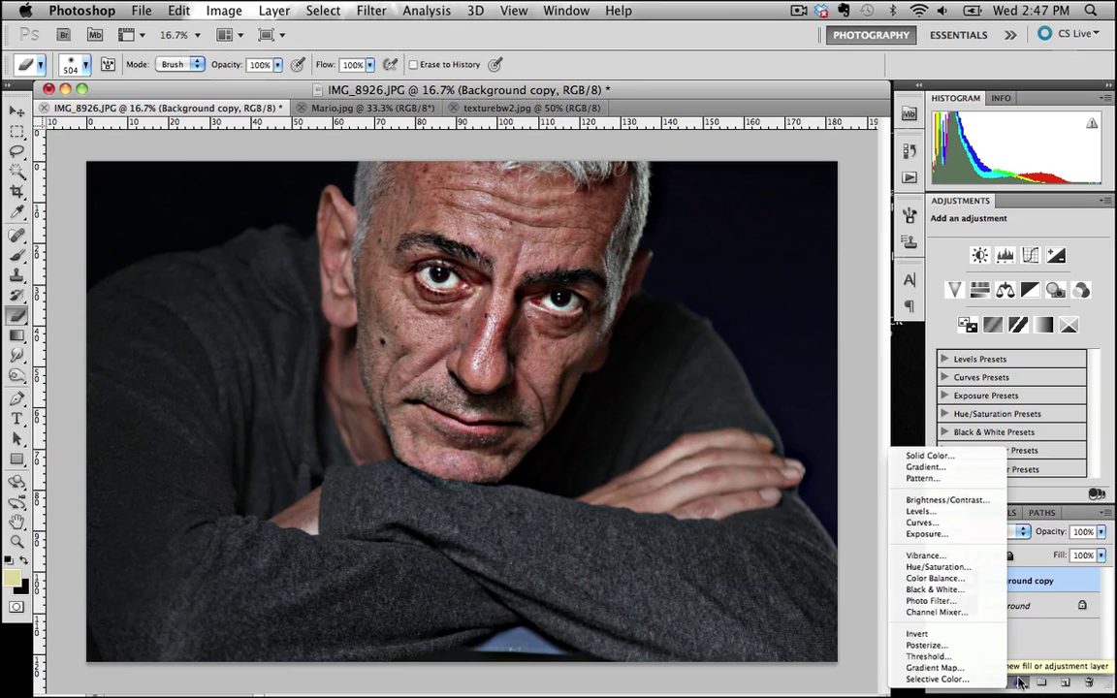
{"action": "left_click", "coordinate": [981, 595]}
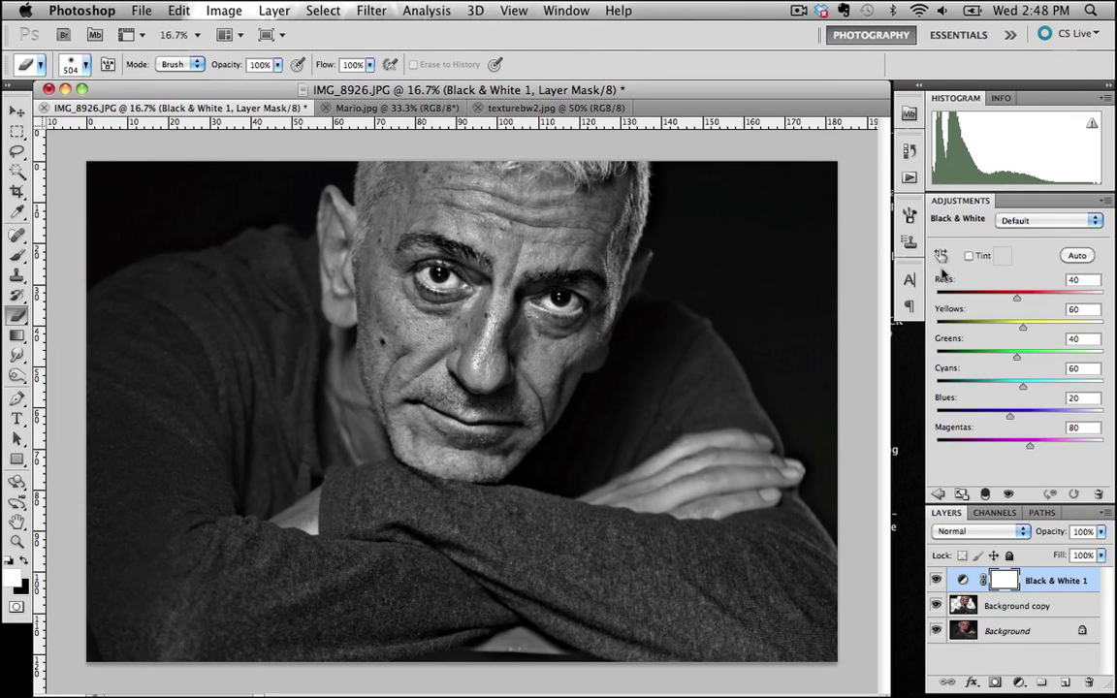
Try the Blue Filter, Green Filter, High Contrast Red Filter, Lighter and Maximum White presets on the Black & White adjustment
{"action": "left_click", "coordinate": [1095, 222]}
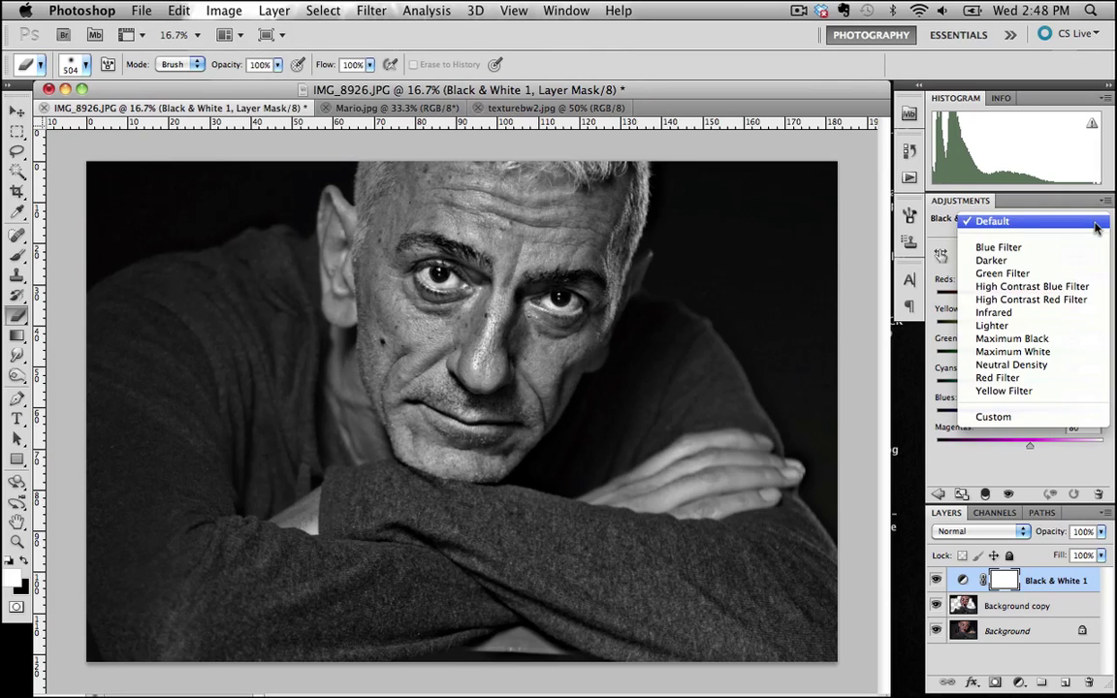
{"action": "left_click", "coordinate": [1066, 247]}
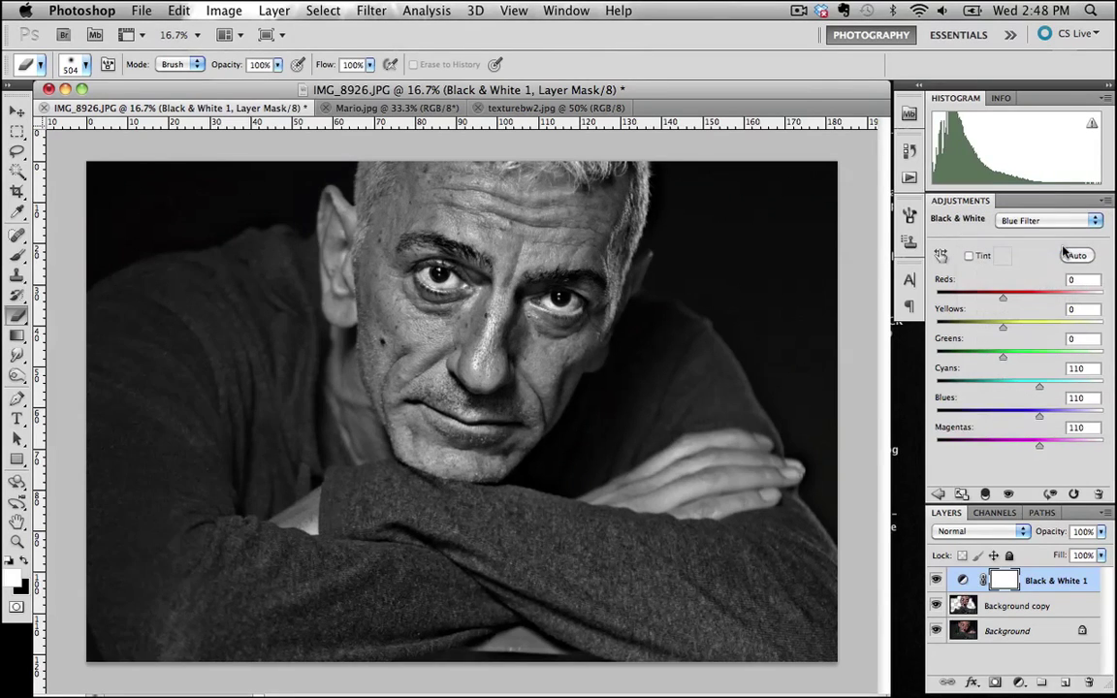
{"action": "left_click", "coordinate": [1095, 221]}
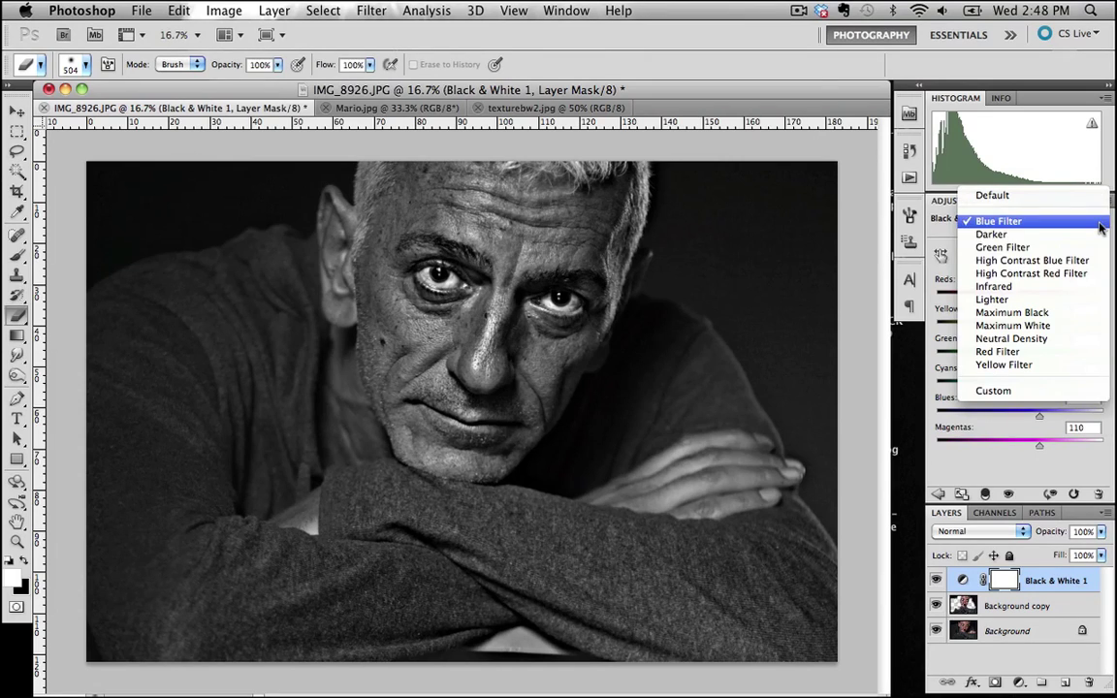
{"action": "left_click", "coordinate": [1080, 249]}
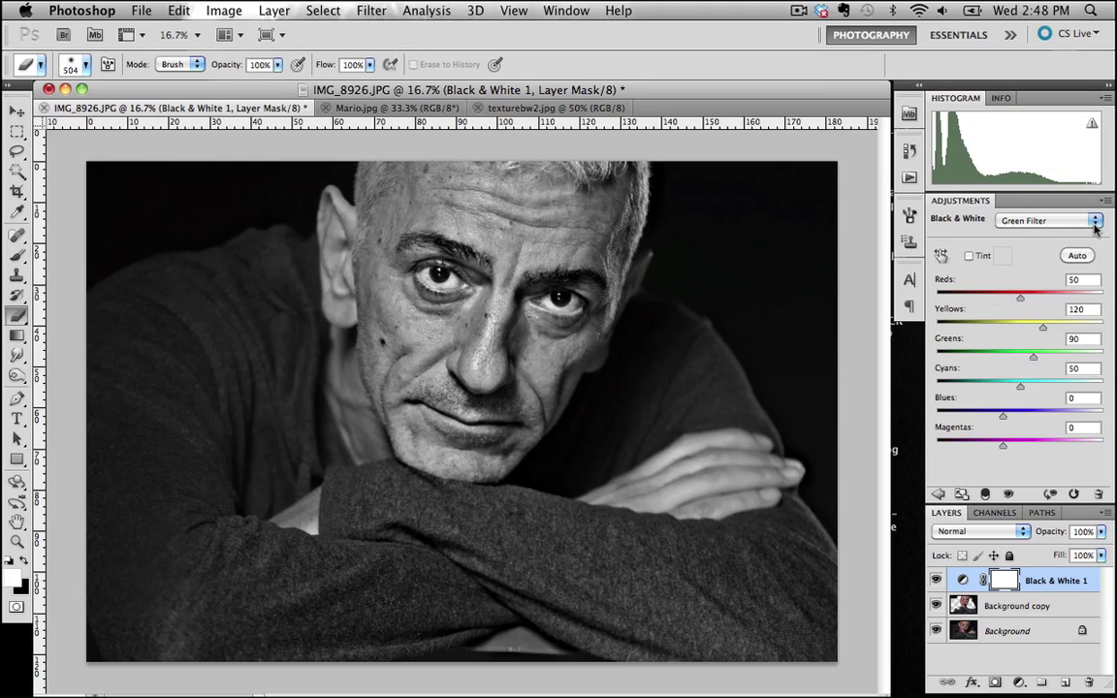
{"action": "left_click", "coordinate": [1095, 221]}
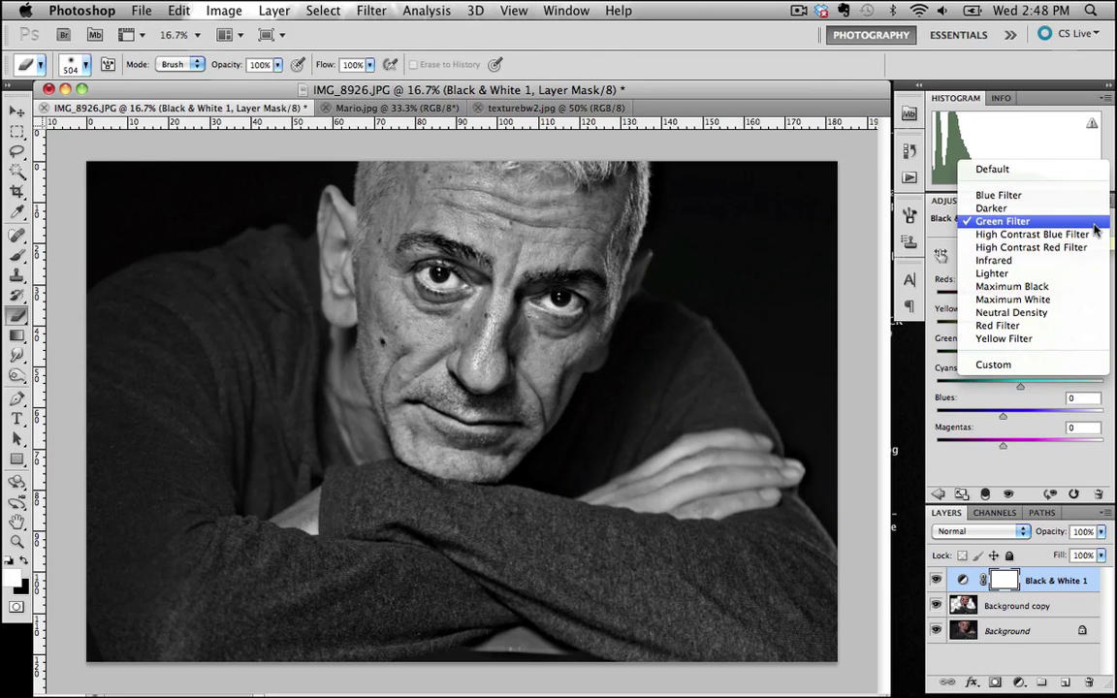
{"action": "left_click", "coordinate": [1088, 194]}
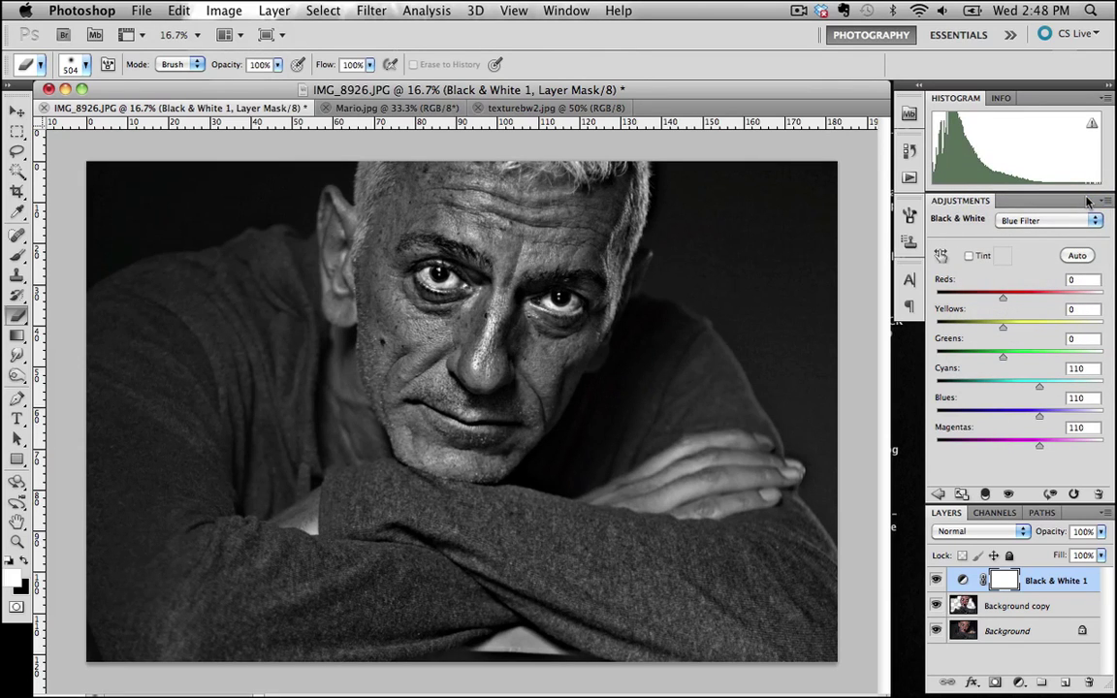
{"action": "left_click", "coordinate": [1094, 221]}
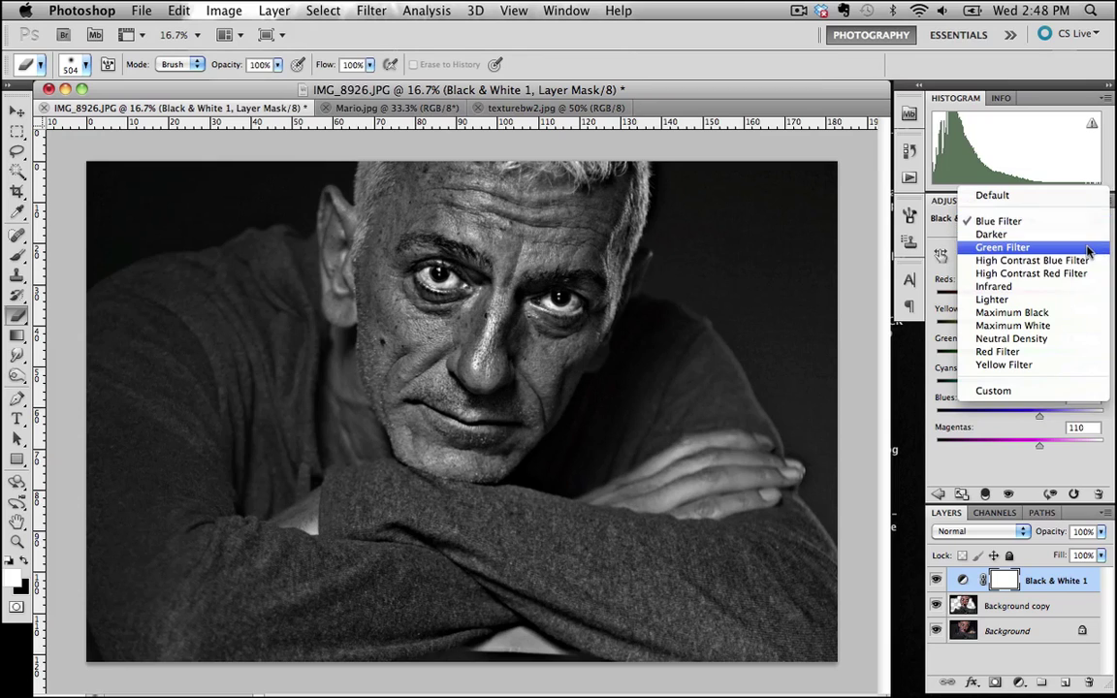
{"action": "left_click", "coordinate": [1090, 248]}
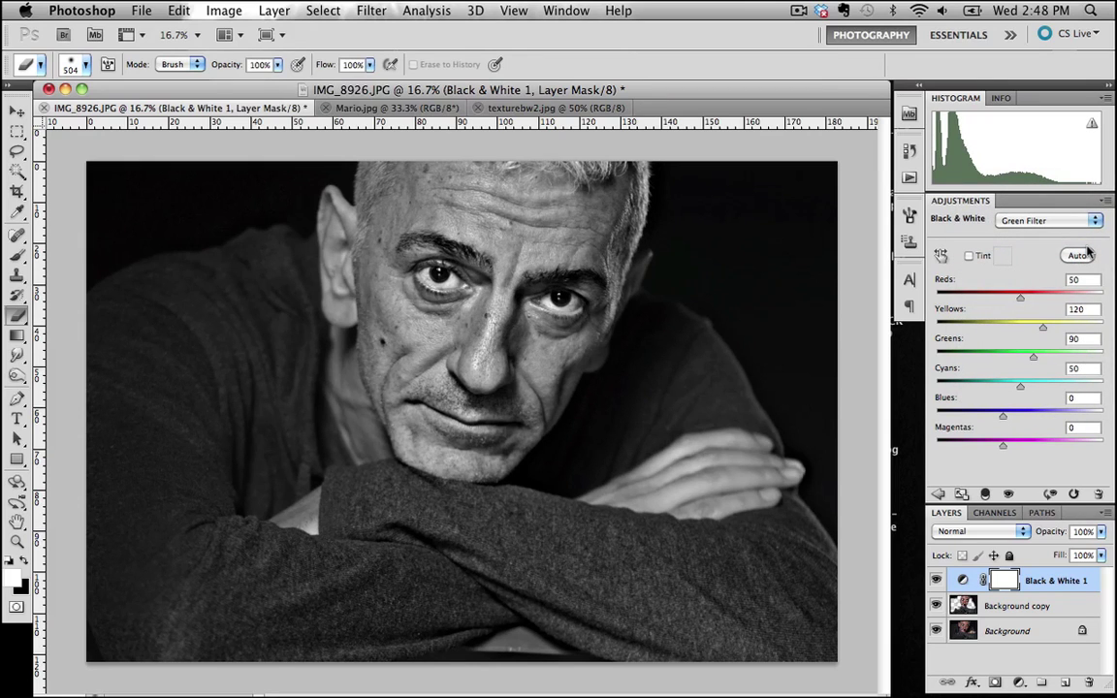
{"action": "left_click", "coordinate": [1095, 221]}
{"action": "left_click", "coordinate": [1085, 247]}
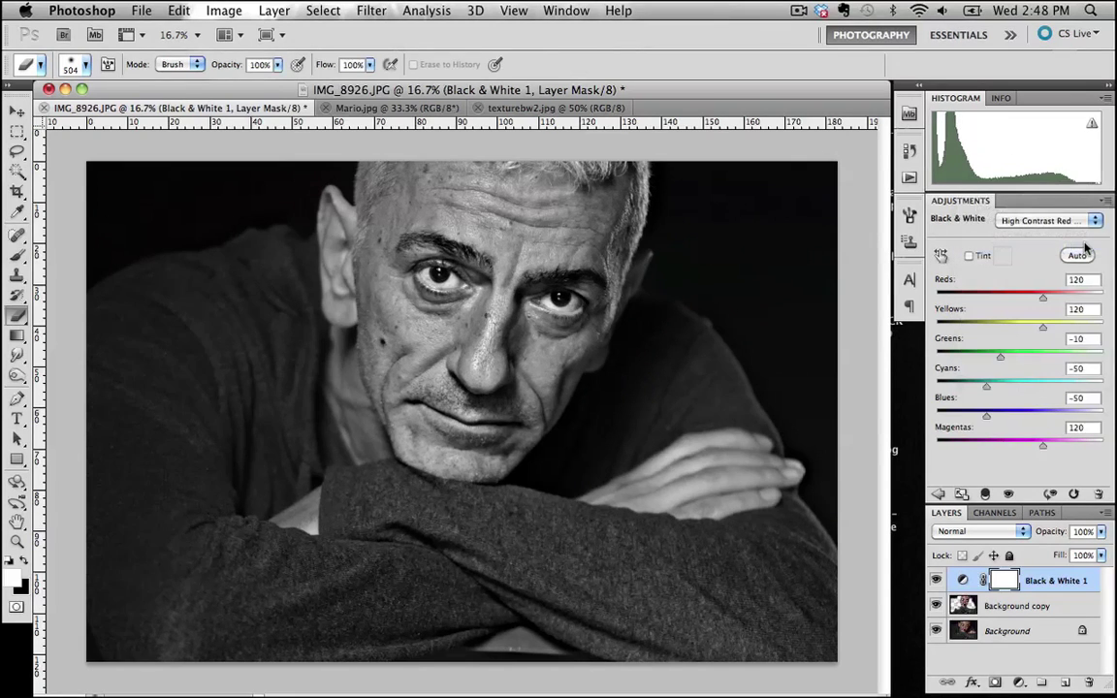
{"action": "left_click", "coordinate": [1095, 222]}
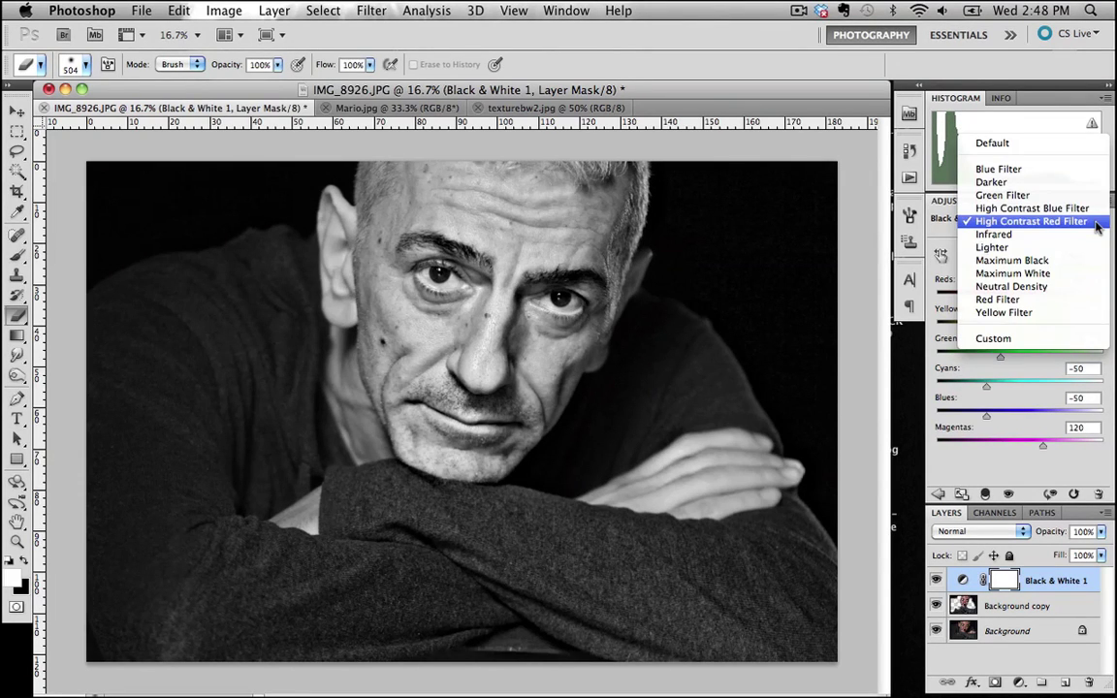
{"action": "left_click", "coordinate": [1074, 247]}
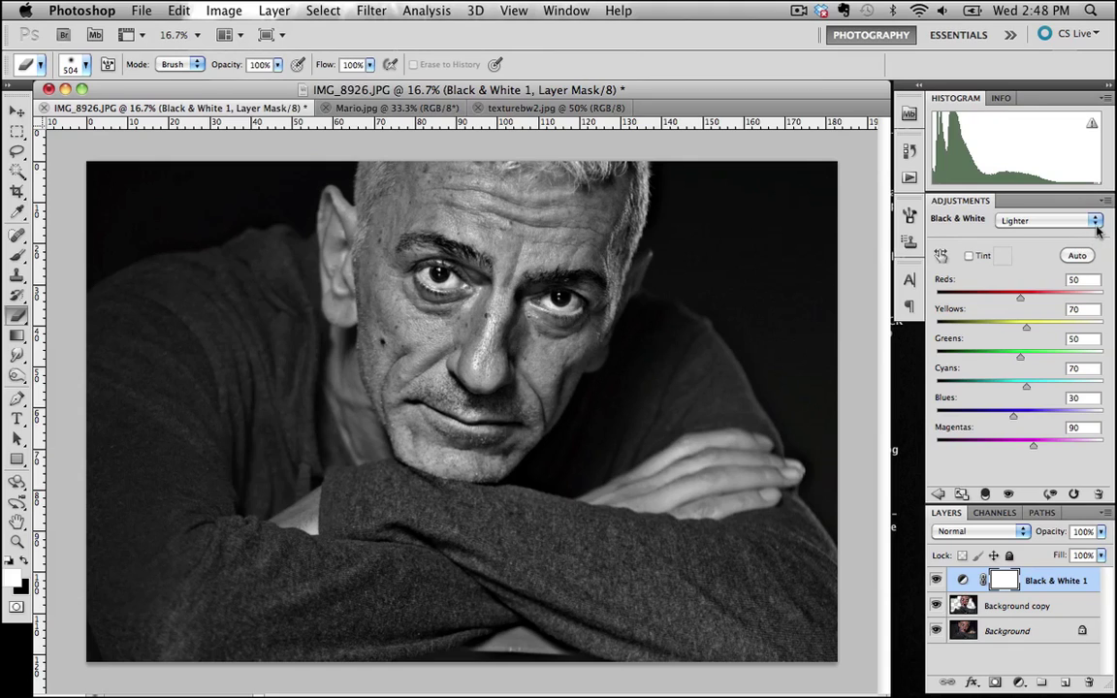
{"action": "left_click", "coordinate": [1095, 222]}
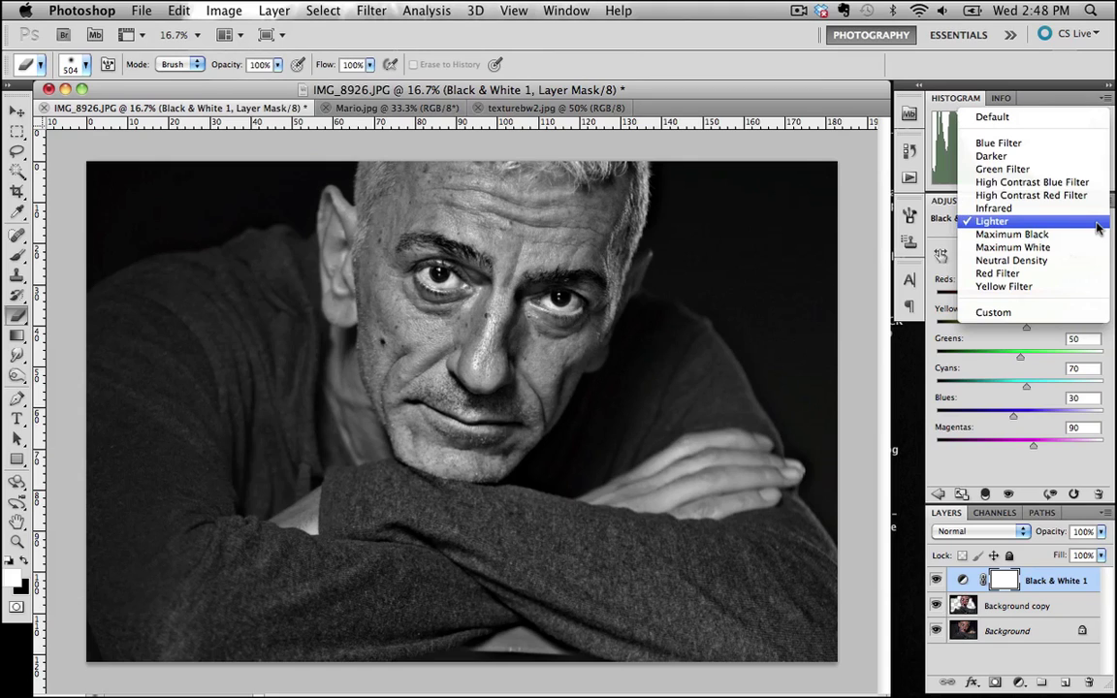
{"action": "left_click", "coordinate": [1082, 250]}
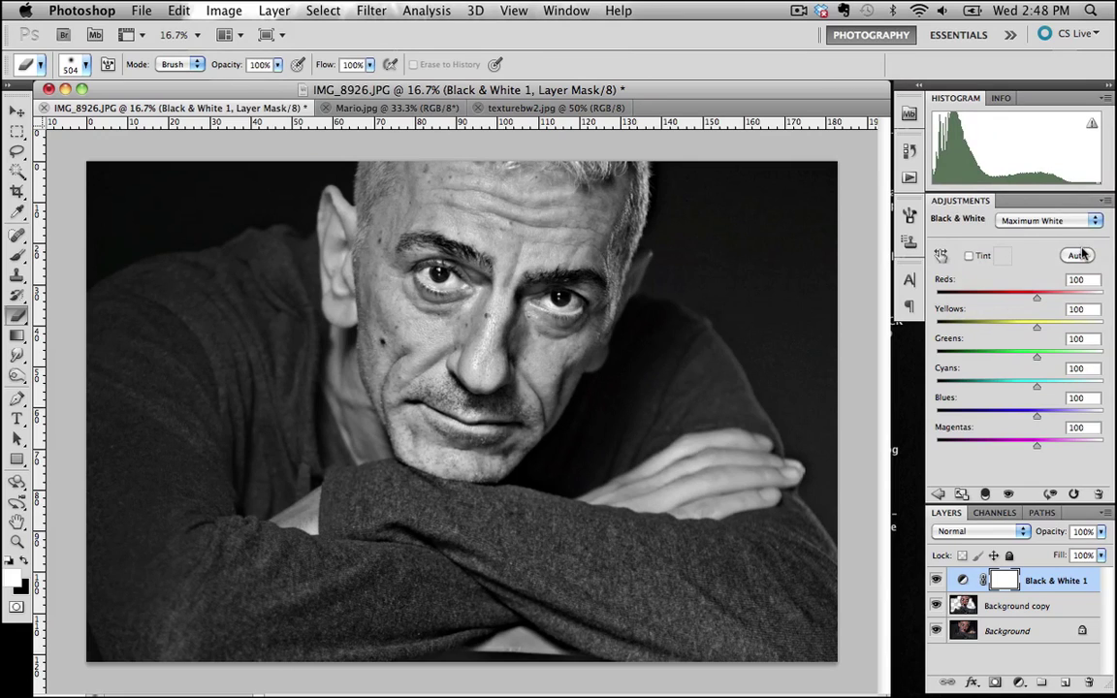
Set the Black & White adjustment layer's preset to Green Filter
{"action": "left_click", "coordinate": [1000, 220]}
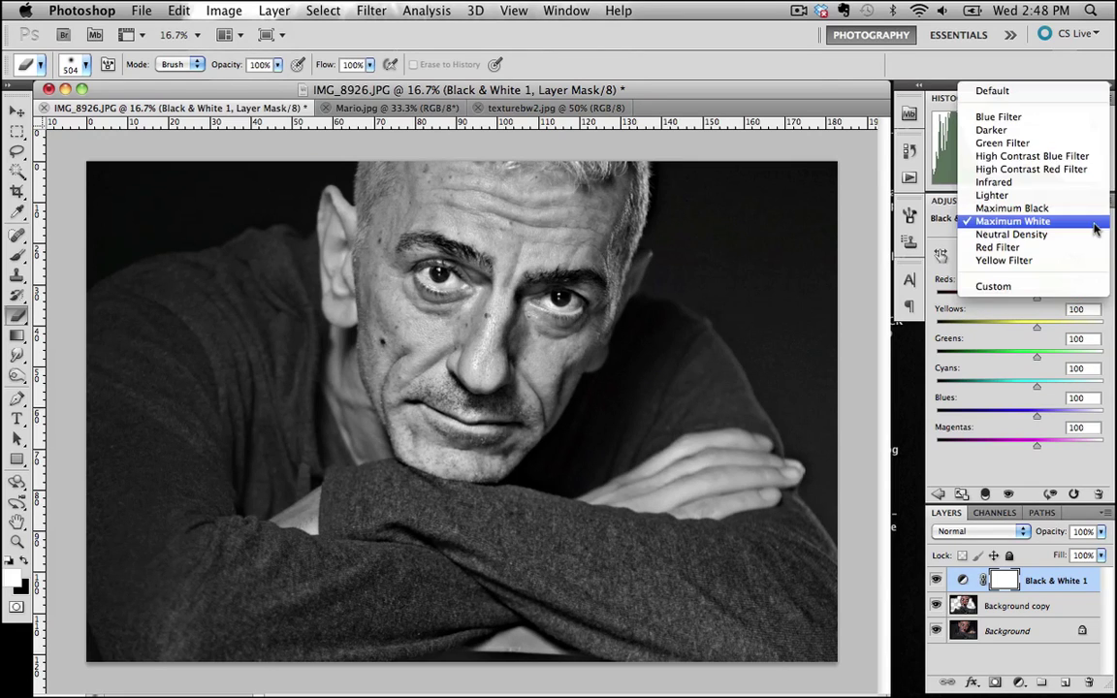
{"action": "left_click", "coordinate": [1063, 145]}
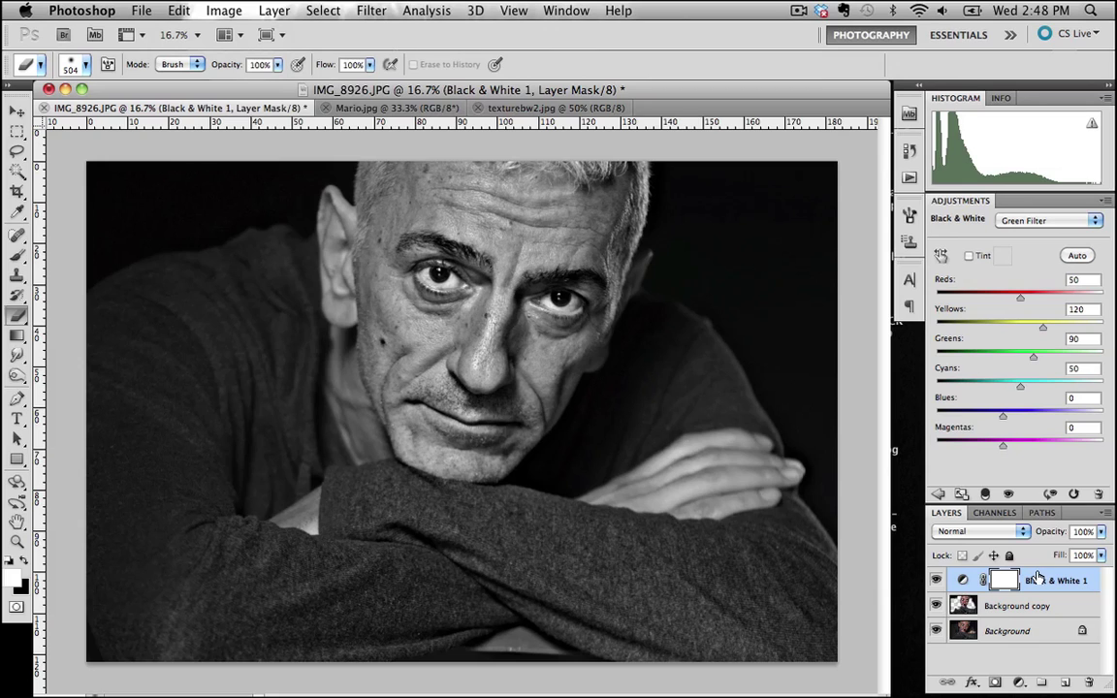
Try the Screen blend mode on the Black & White adjustment layer and return it to Normal
{"action": "left_click", "coordinate": [1022, 533]}
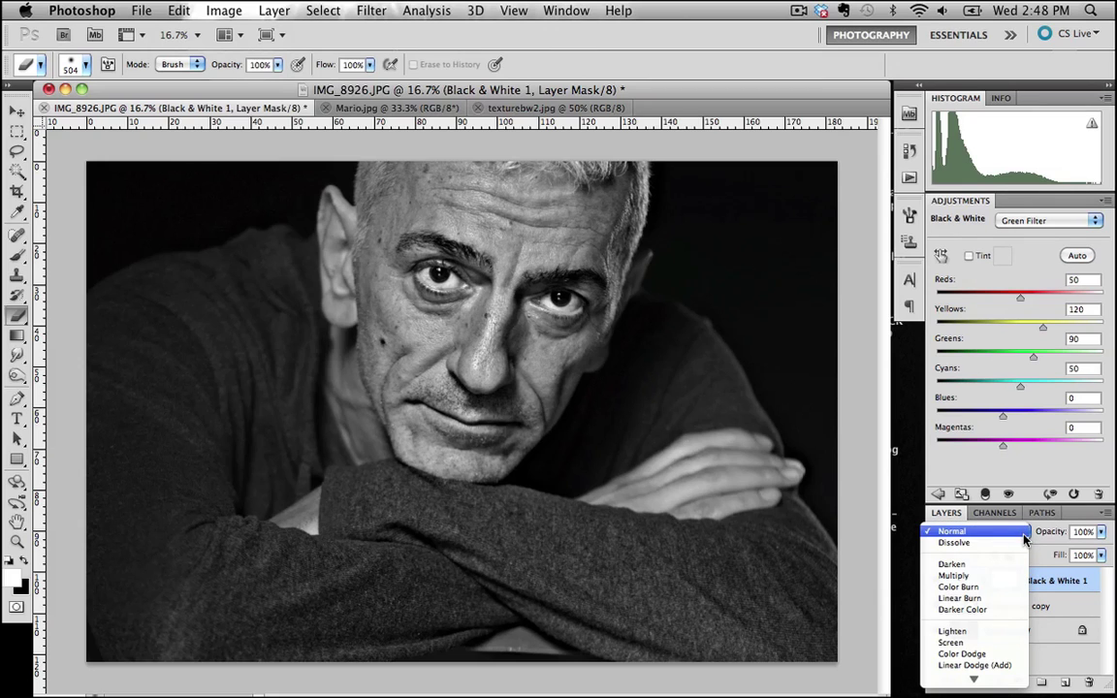
{"action": "left_click", "coordinate": [1001, 643]}
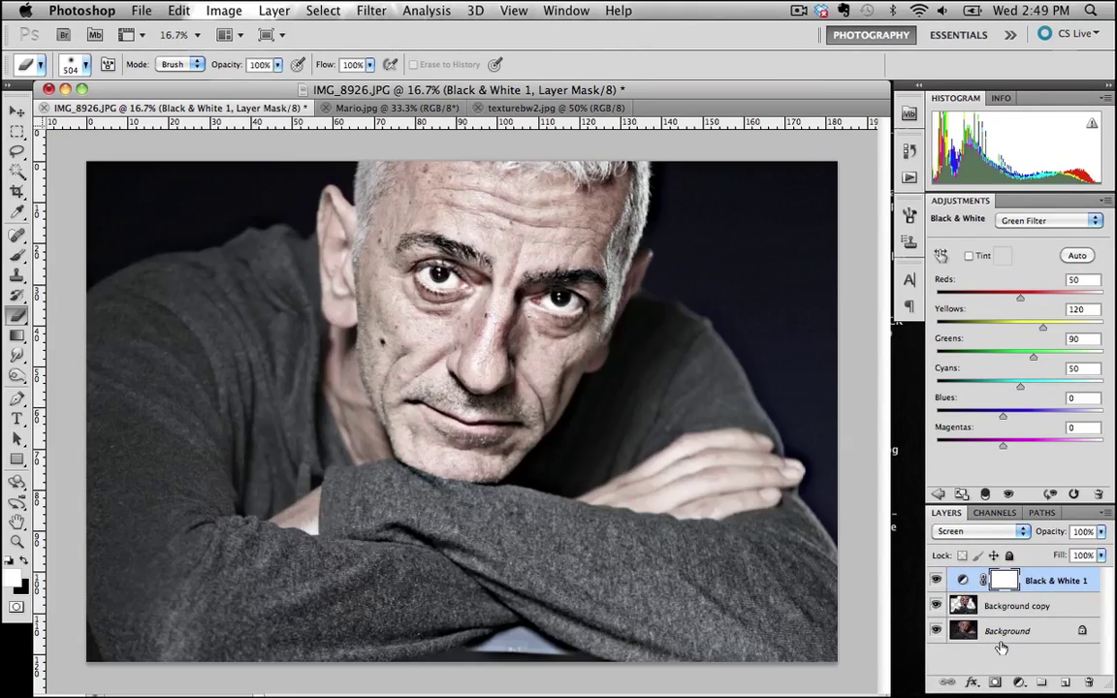
{"action": "left_click", "coordinate": [1024, 538]}
{"action": "left_click", "coordinate": [1005, 424]}
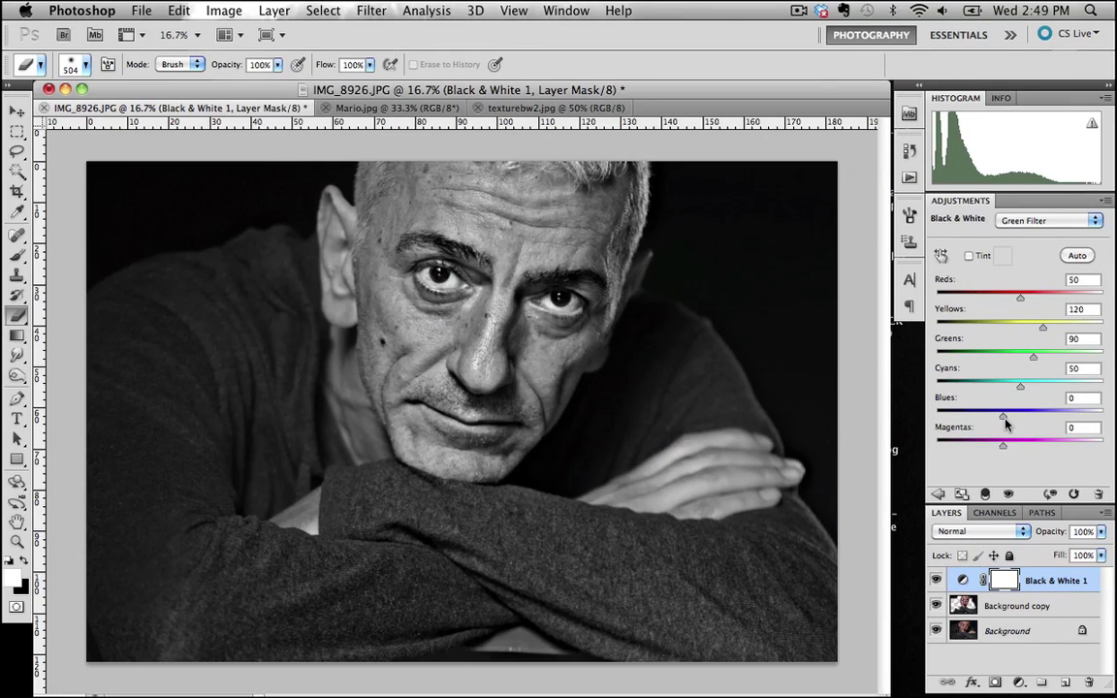
Add a Curves adjustment layer with points at input 166, output 185 and input 70, output 68, and compare the image without it
{"action": "left_click", "coordinate": [1017, 683]}
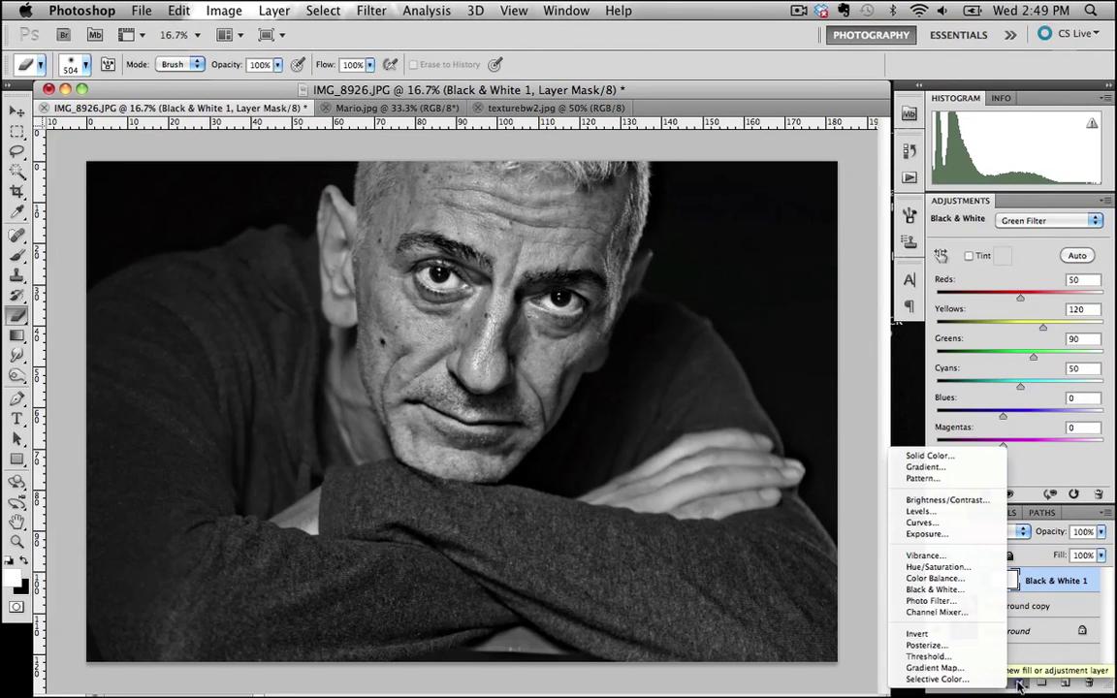
{"action": "left_click", "coordinate": [955, 522]}
{"action": "left_click_drag", "start_coordinate": [1061, 317], "coordinate": [1053, 313]}
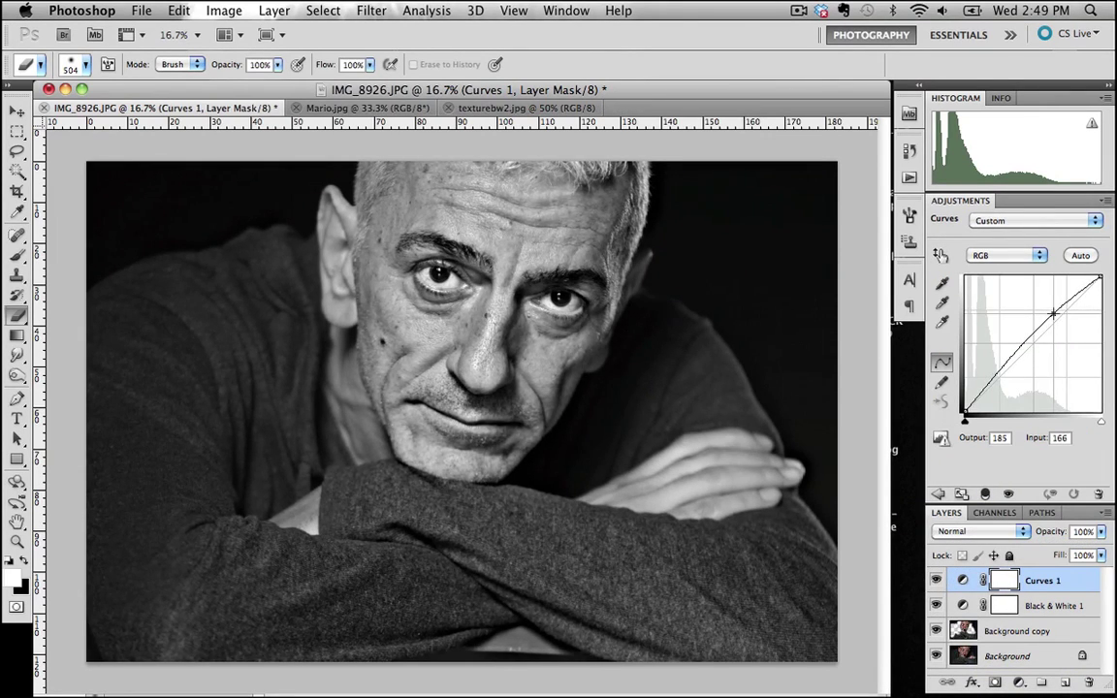
{"action": "left_click_drag", "start_coordinate": [1000, 371], "coordinate": [1002, 376]}
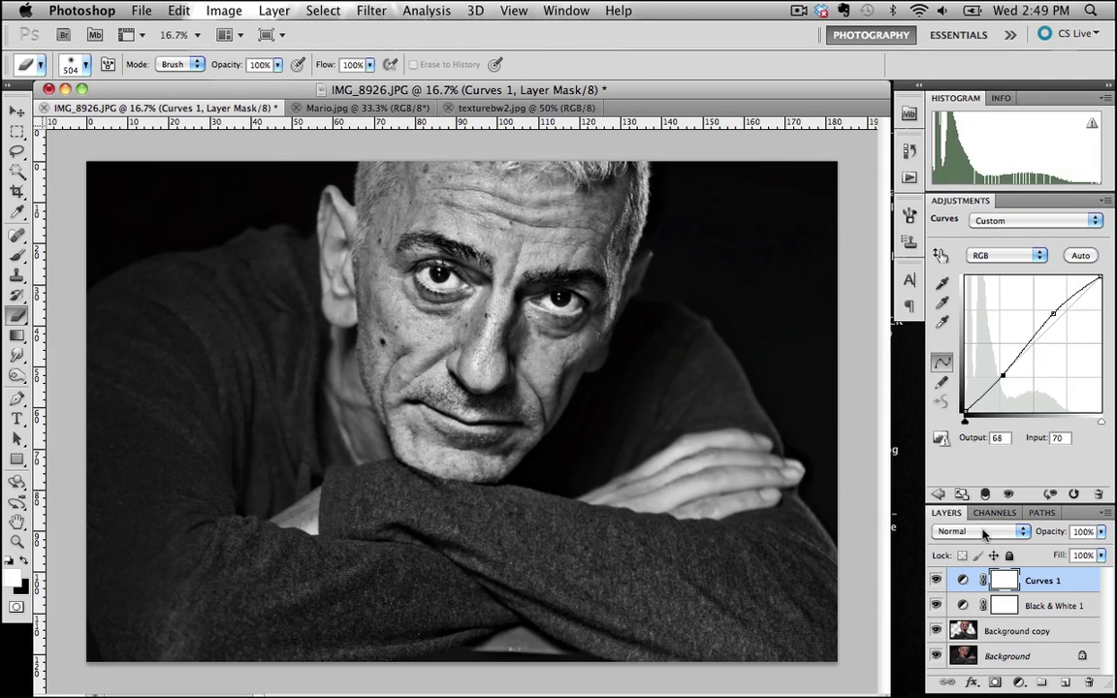
{"action": "left_click", "coordinate": [937, 580]}
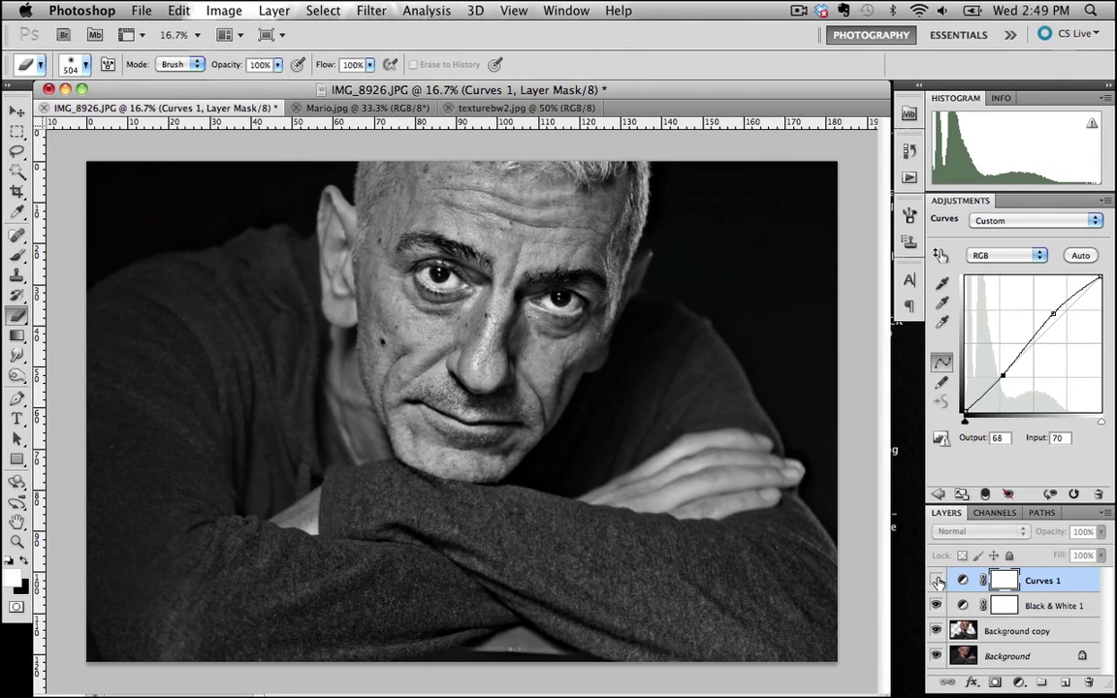
{"action": "left_click", "coordinate": [936, 580]}
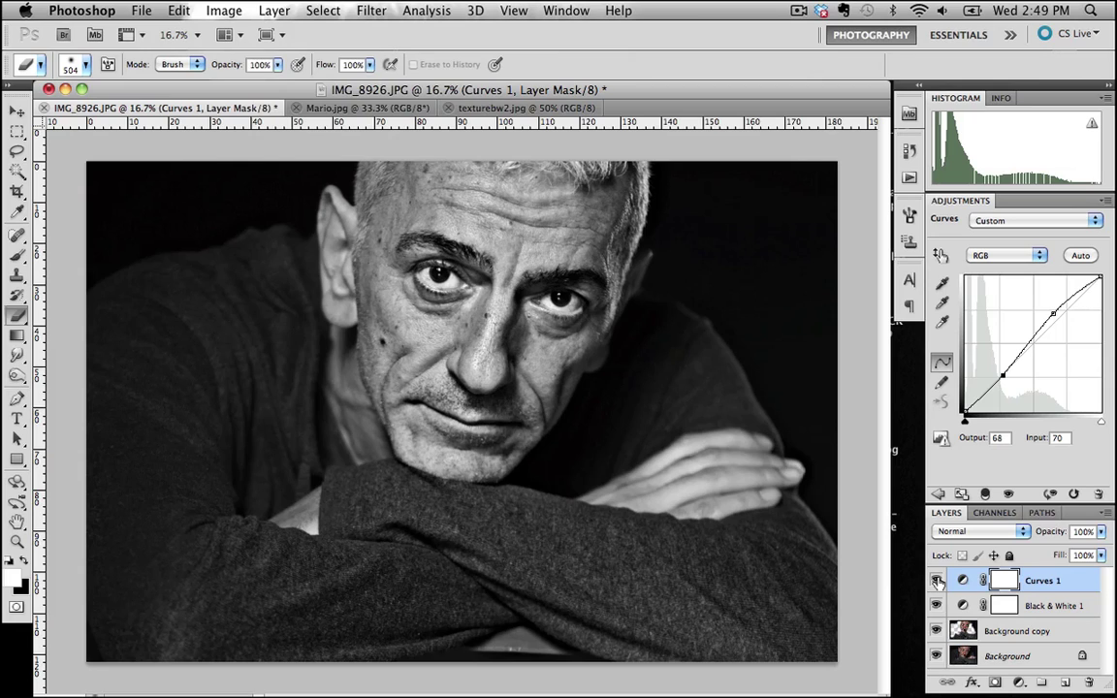
Select the whole canvas, copy the merged image and paste it as a new layer above the Curves adjustment layer
{"action": "left_click", "coordinate": [323, 11]}
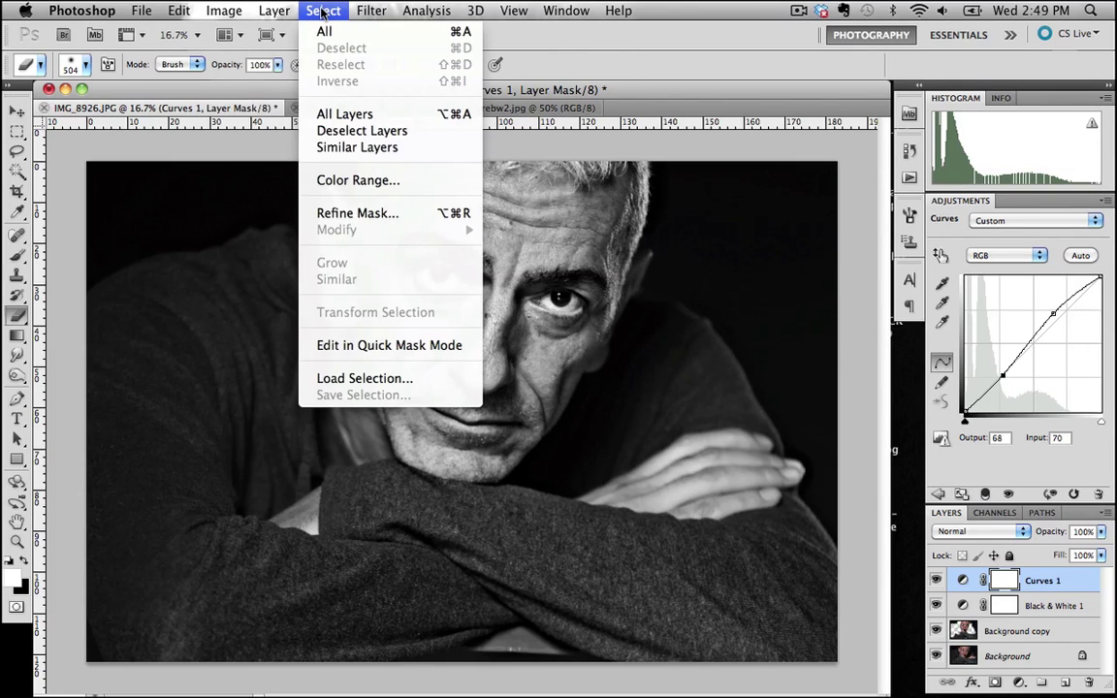
{"action": "left_click", "coordinate": [319, 31]}
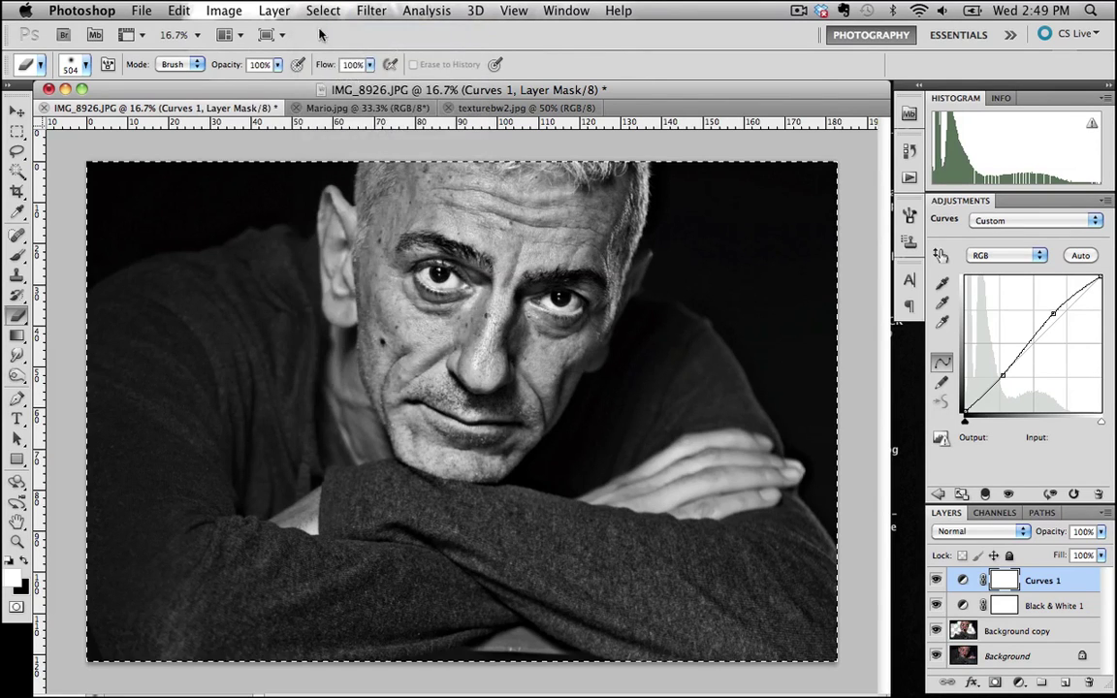
{"action": "left_click", "coordinate": [179, 11]}
{"action": "left_click", "coordinate": [193, 147]}
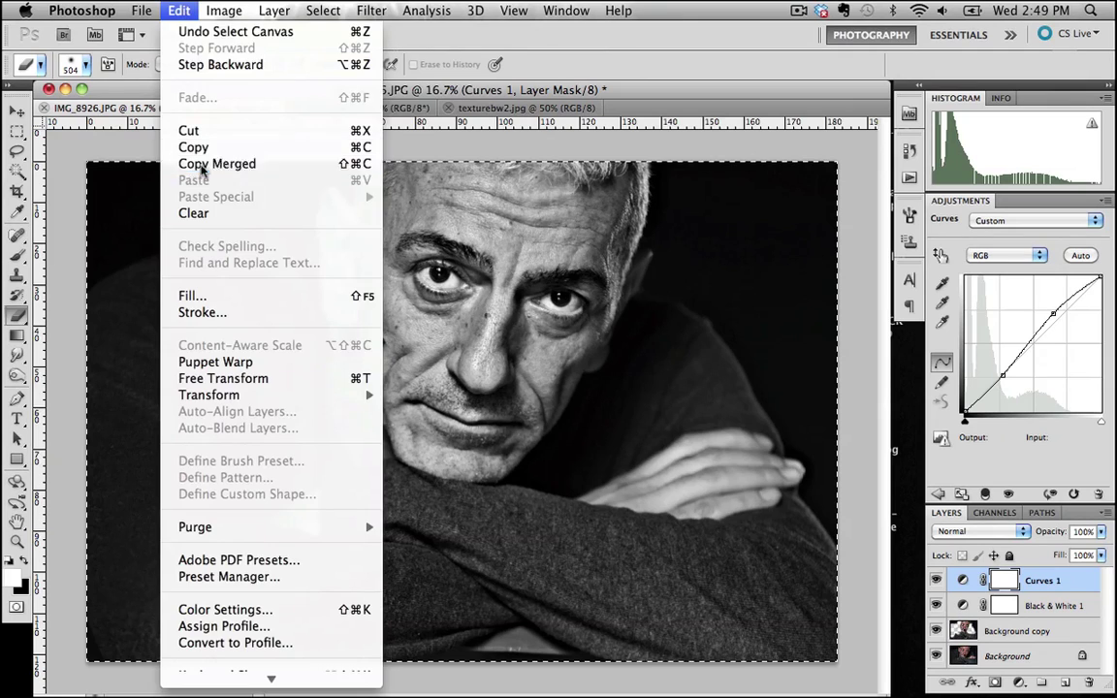
{"action": "left_click", "coordinate": [179, 11]}
{"action": "left_click", "coordinate": [193, 180]}
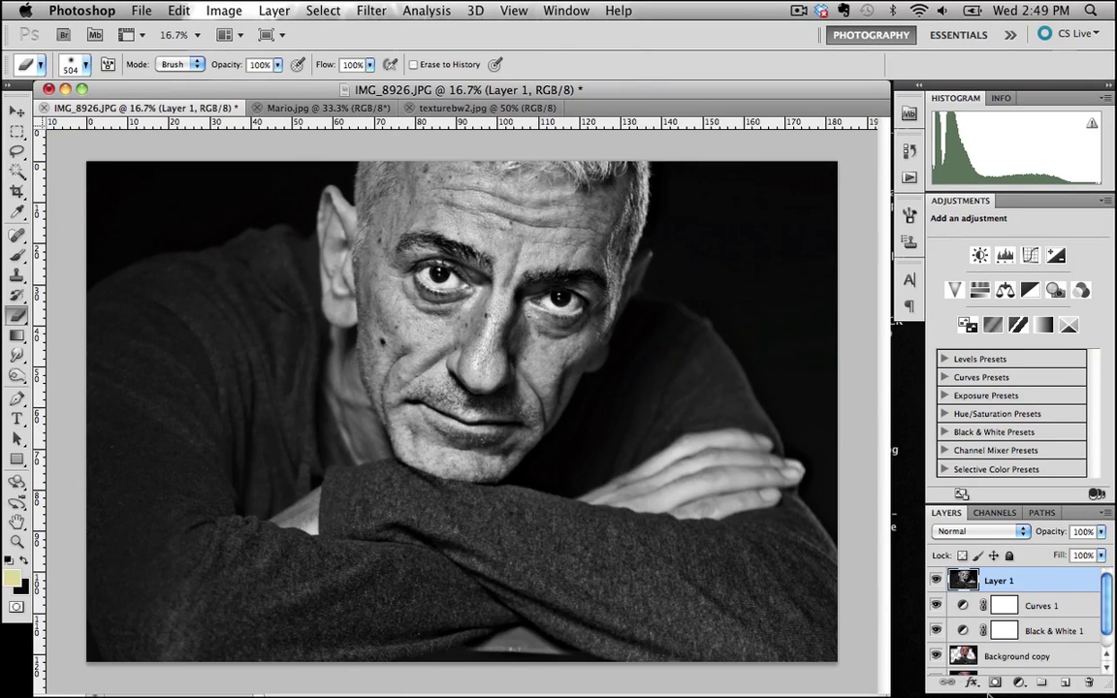
Hide the Curves 1, Black & White 1 and Background copy layers, keeping only the merged layer and the original Background visible
{"action": "mouse_move", "coordinate": [1110, 614]}
{"action": "left_mouse_down"}
{"action": "mouse_move", "coordinate": [1110, 635]}
{"action": "mouse_move", "coordinate": [1110, 608]}
{"action": "left_mouse_up"}
{"action": "left_click", "coordinate": [935, 605]}
{"action": "left_click_drag", "start_coordinate": [937, 631], "coordinate": [936, 656]}
{"action": "scroll", "coordinate": [1110, 610], "scroll_direction": "down", "scroll_amount": 1}
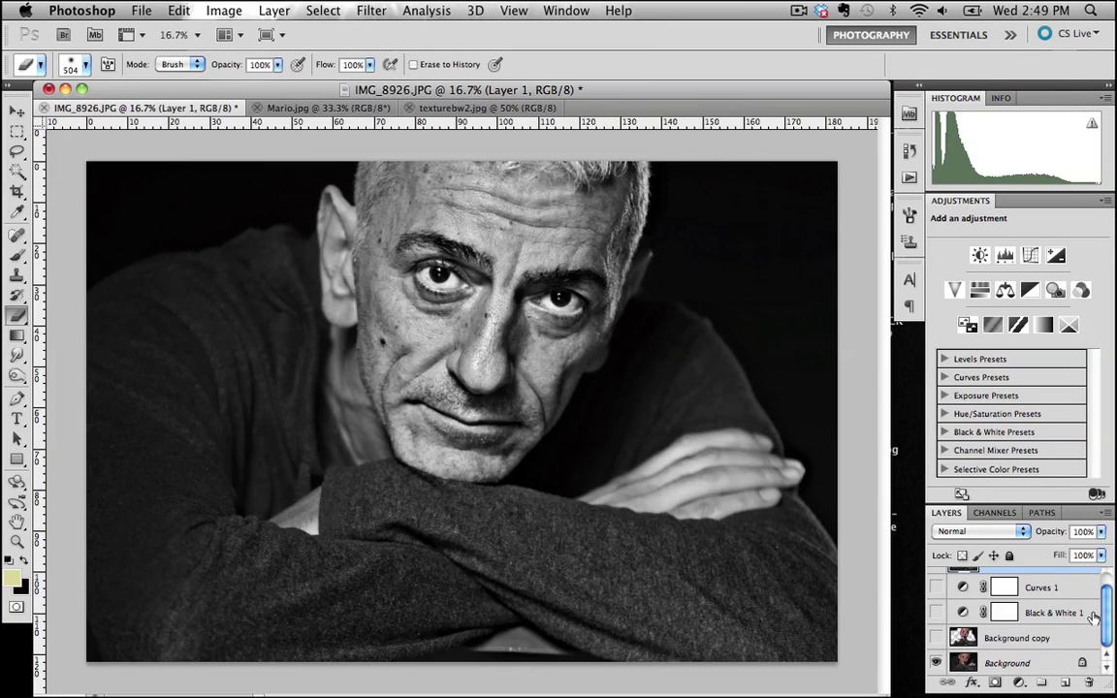
{"action": "scroll", "coordinate": [1092, 617], "scroll_direction": "up", "scroll_amount": 1}
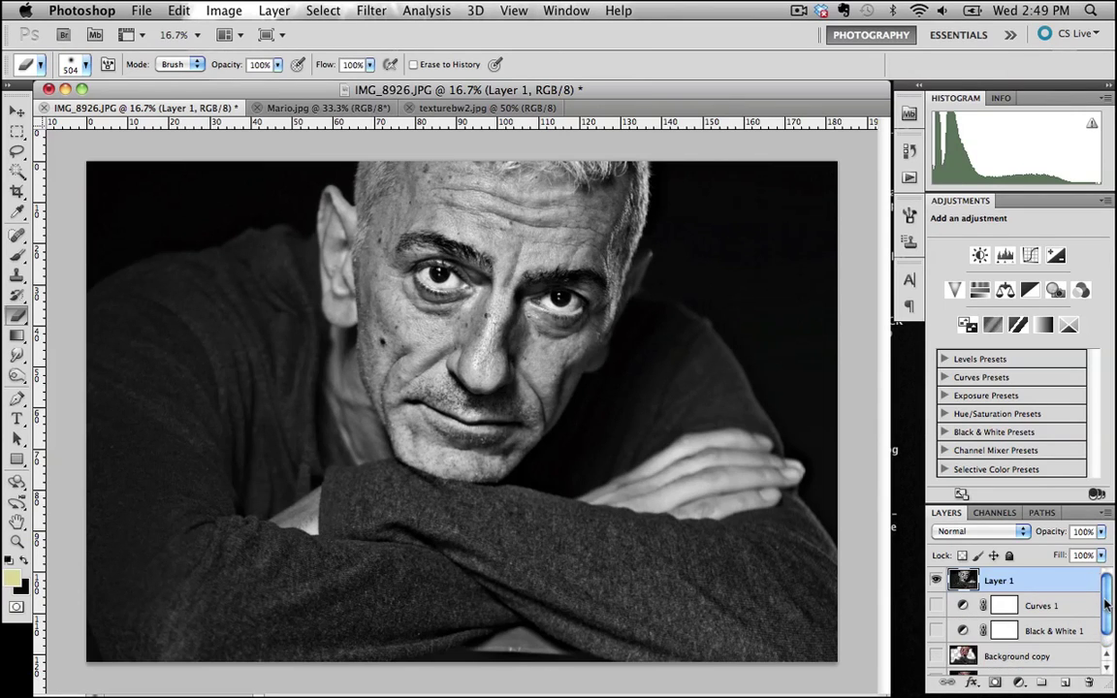
Compare the merged black-and-white layer with the original colour Background by switching its visibility off and on
{"action": "left_click", "coordinate": [936, 582]}
{"action": "left_click", "coordinate": [937, 581]}
{"action": "left_click", "coordinate": [936, 582]}
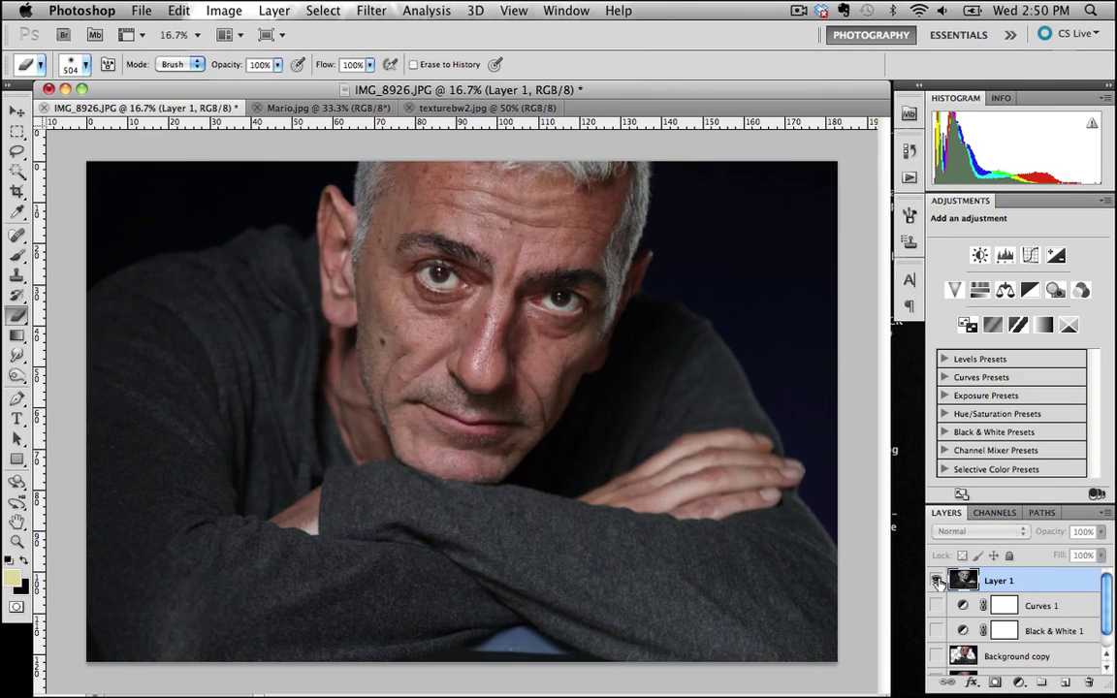
{"action": "left_click", "coordinate": [936, 581]}
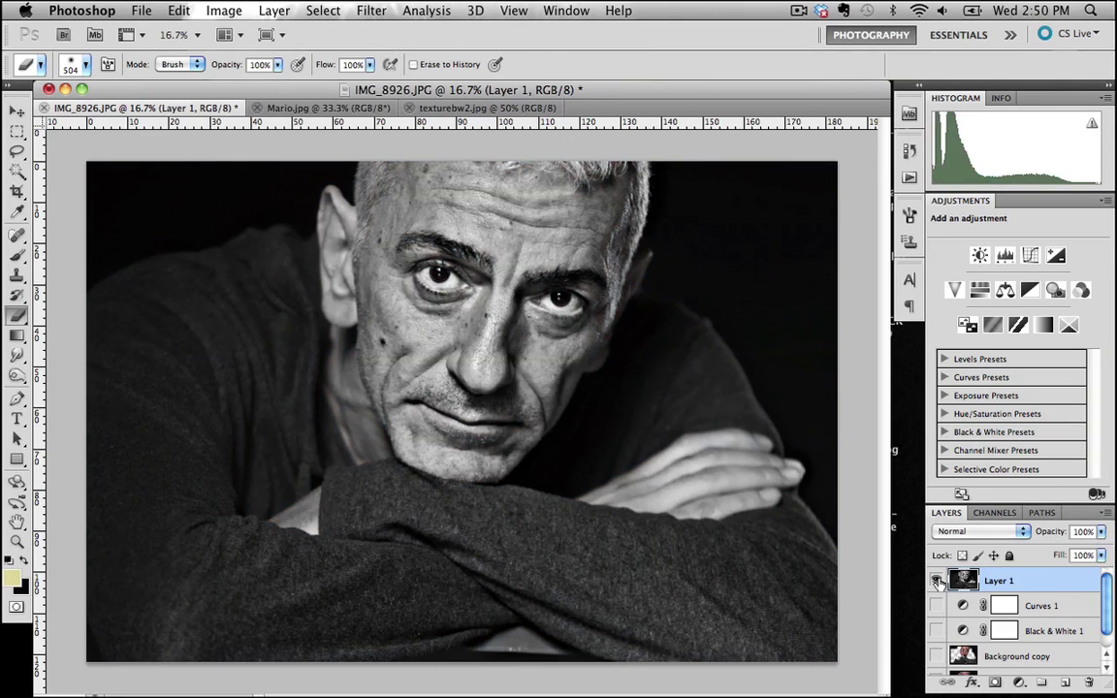
{"action": "left_click", "coordinate": [797, 11]}
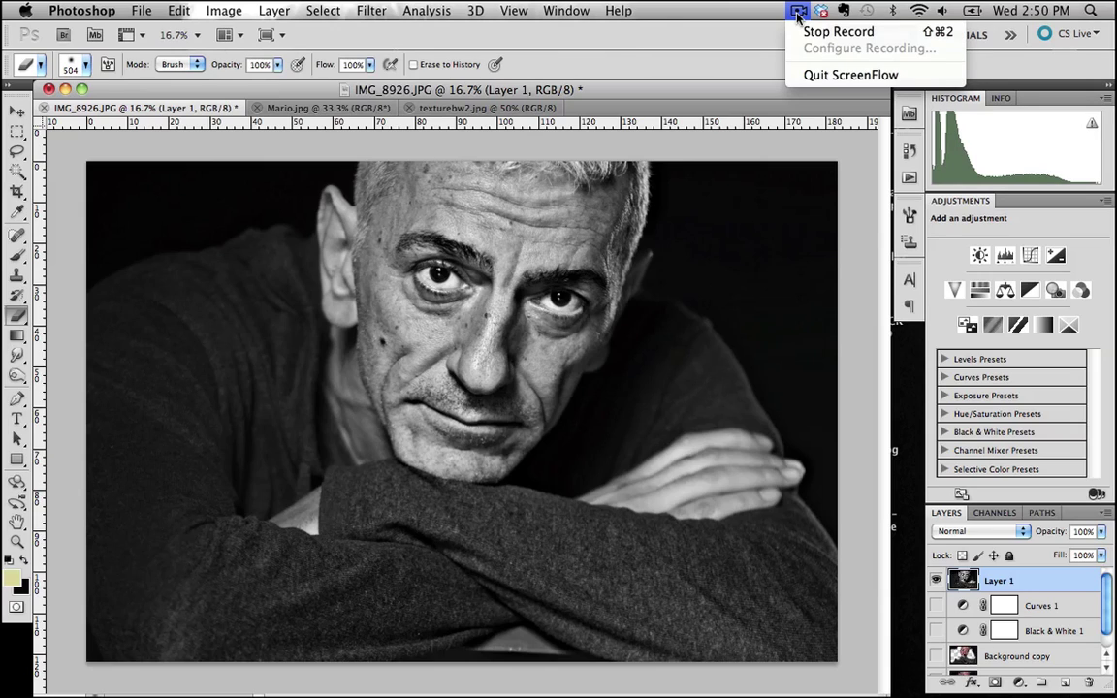